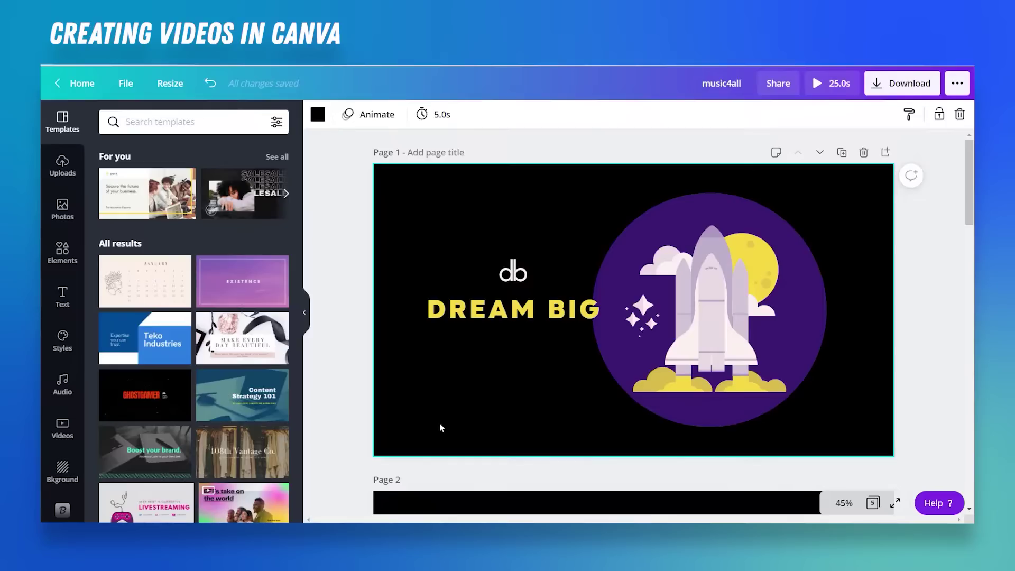
Look over the first two pages of the design and check the timing setting of page 1
scroll(439, 423, down, 2)
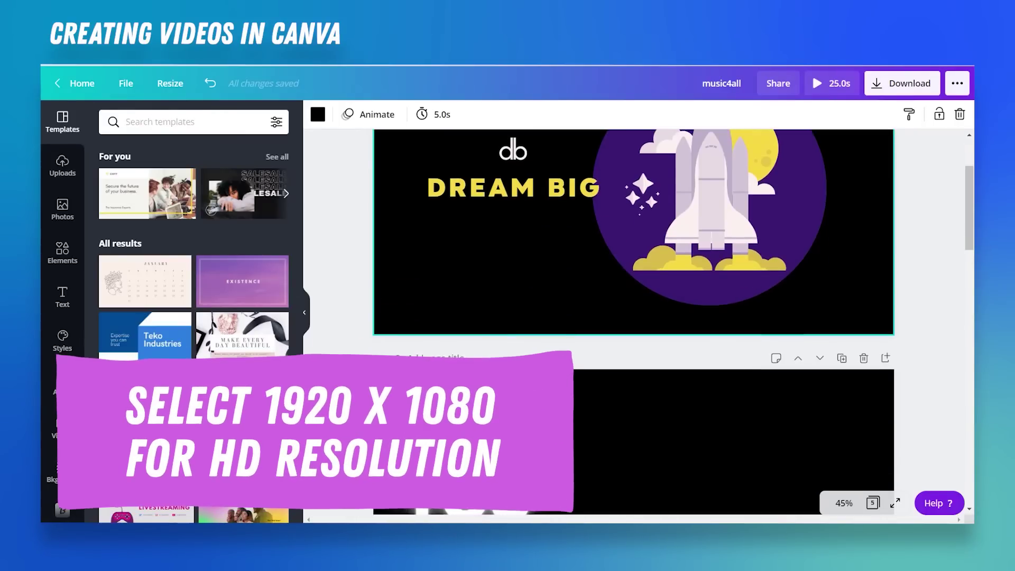
scroll(633, 317, up, 2)
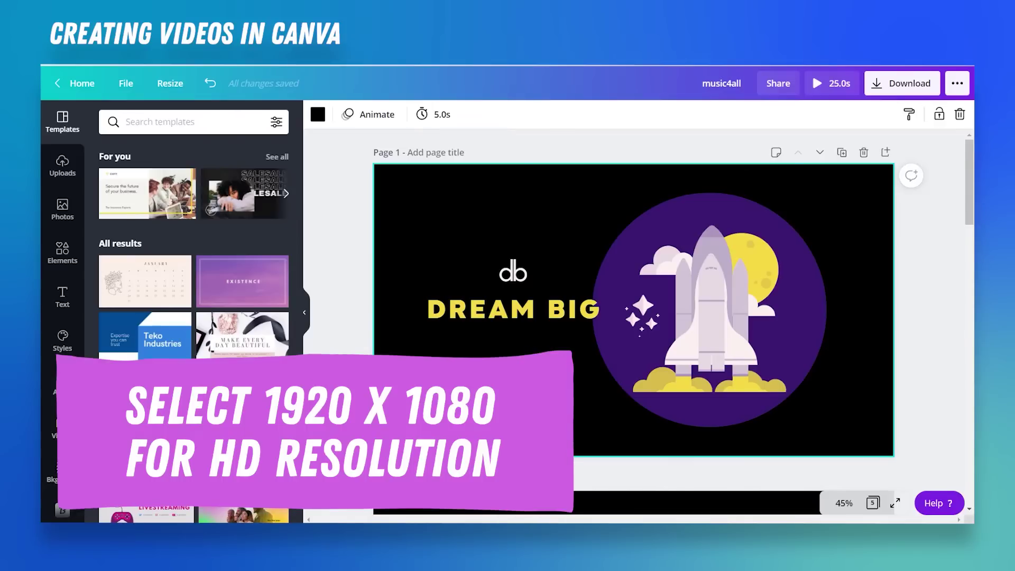
scroll(390, 363, down, 3)
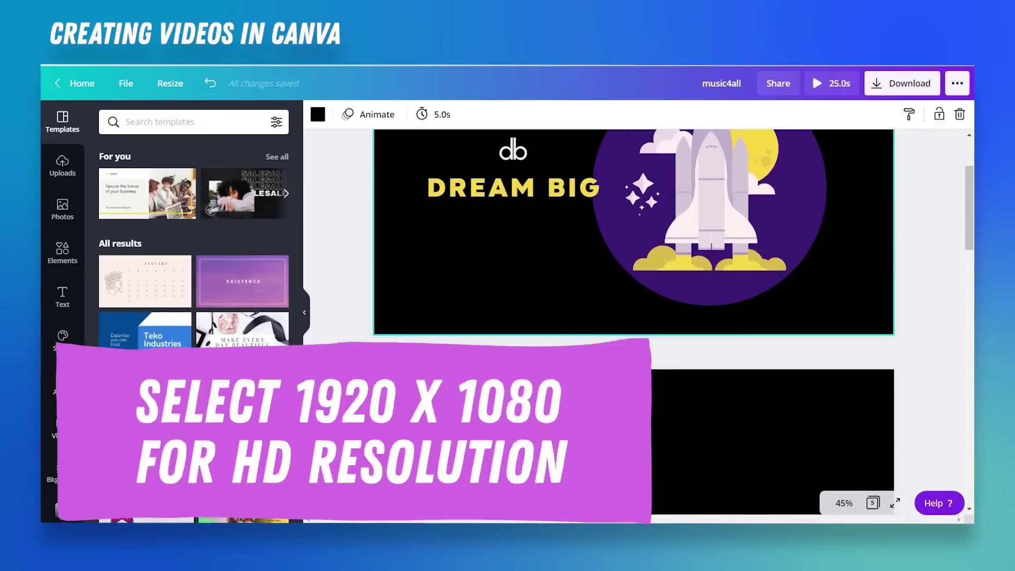
scroll(390, 362, down, 3)
scroll(390, 362, down, 1)
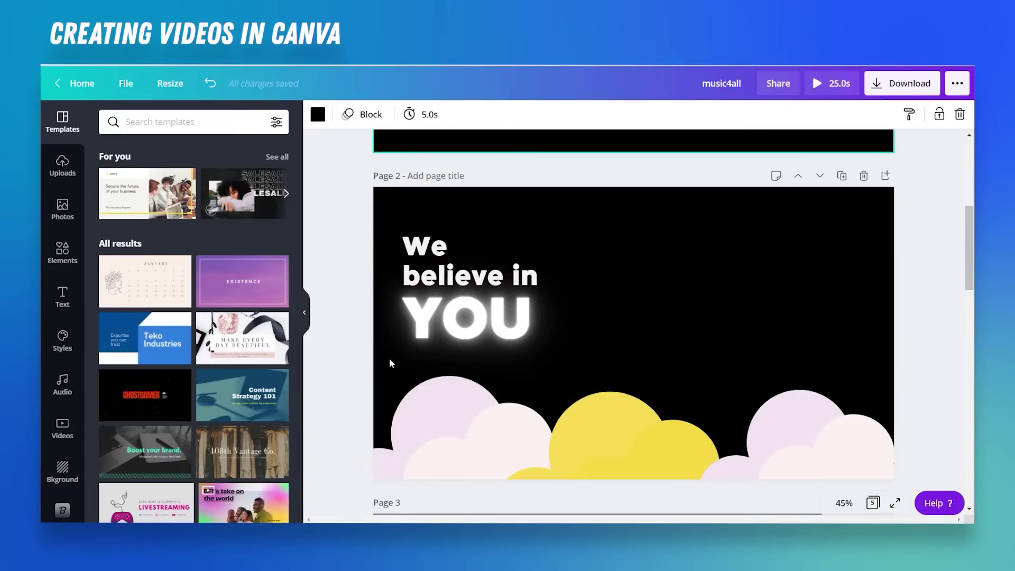
scroll(389, 363, up, 5)
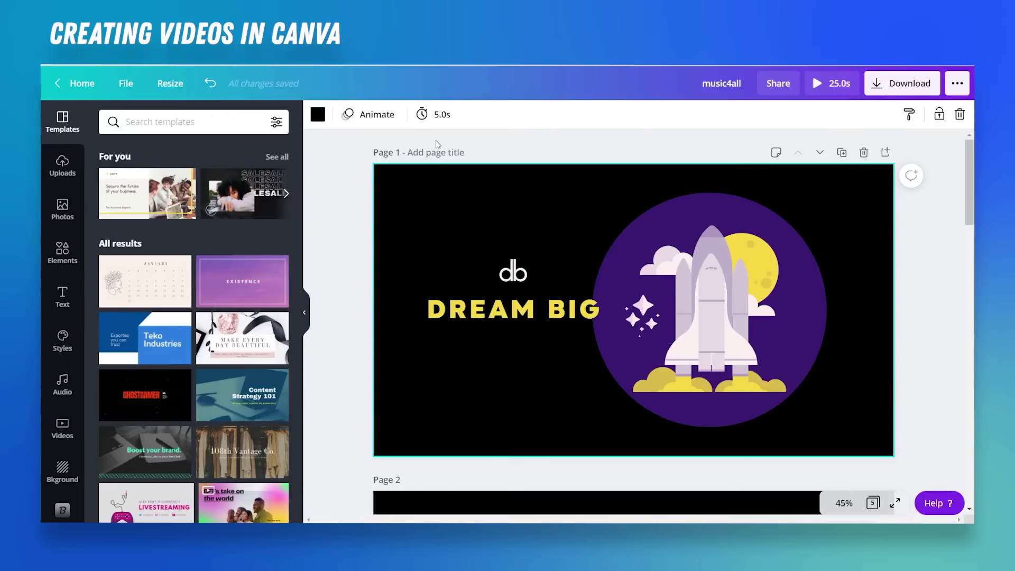
click(431, 114)
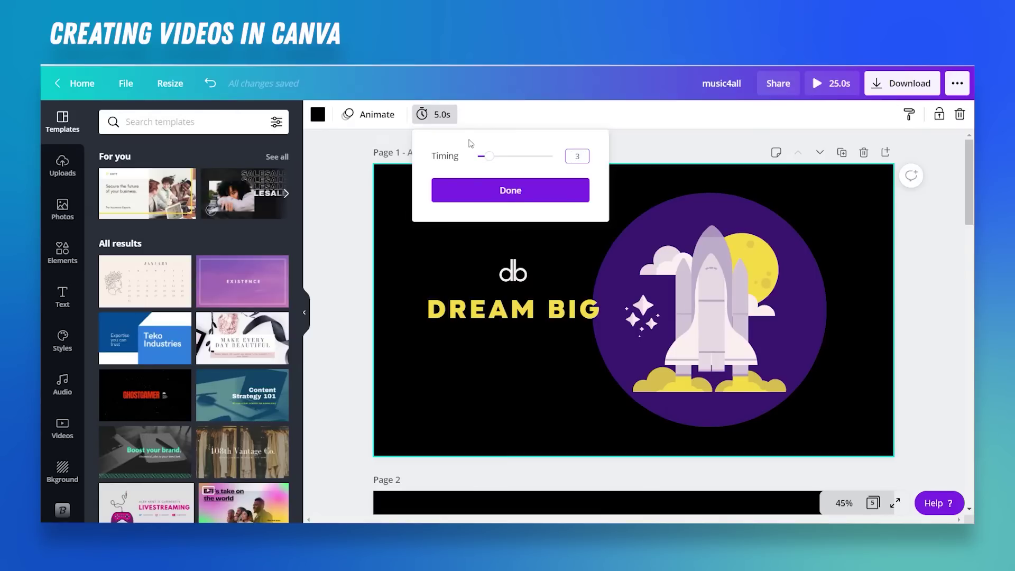
click(441, 253)
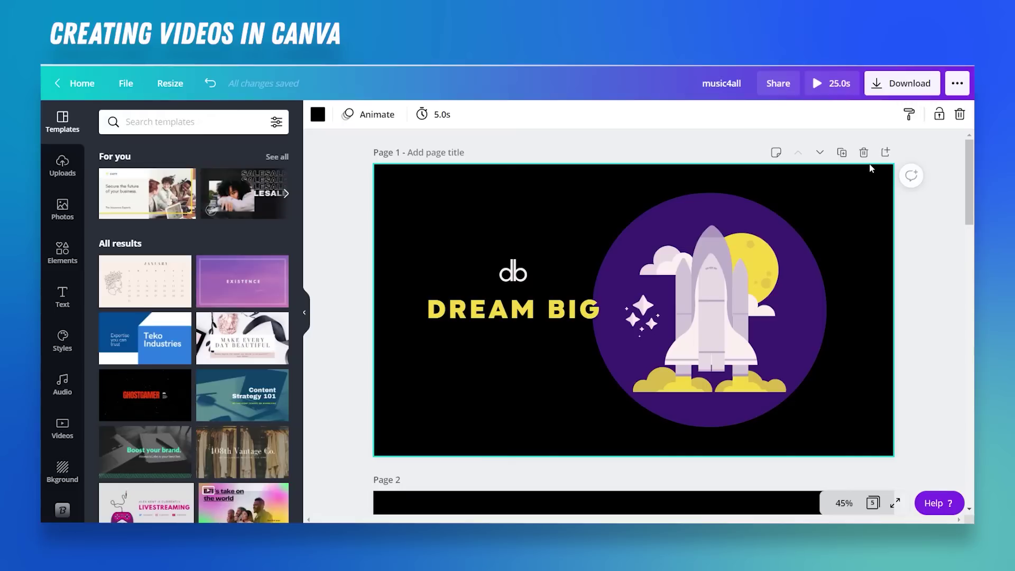
Duplicate page 1 with the rocket illustration and compare the copy with the original
click(841, 153)
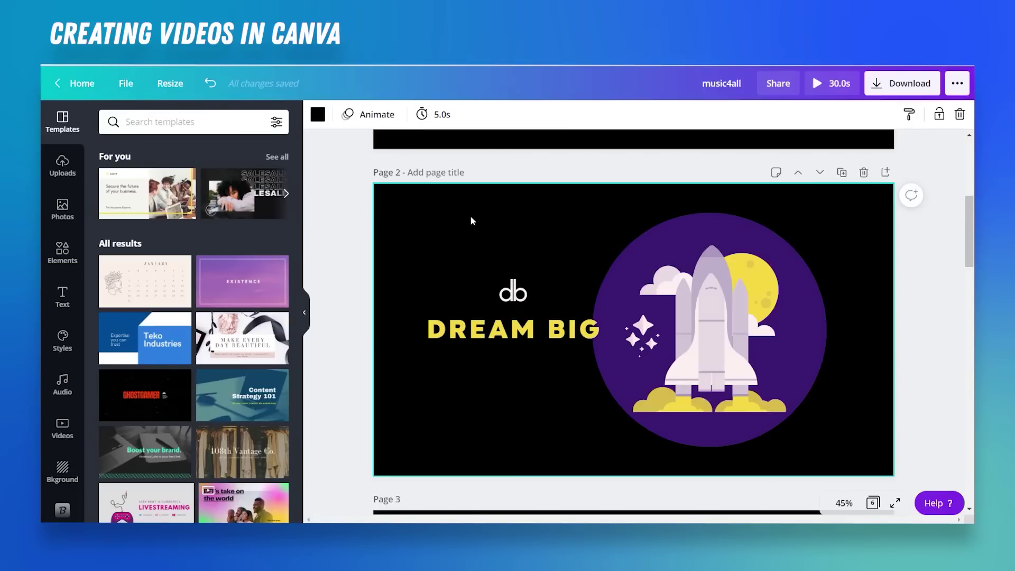
scroll(472, 221, up, 5)
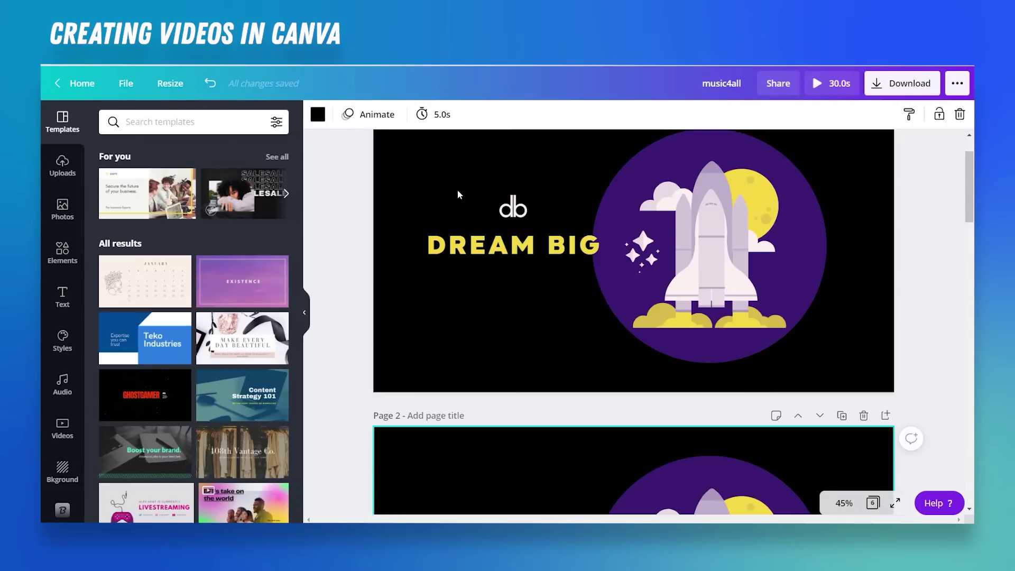
scroll(459, 211, up, 2)
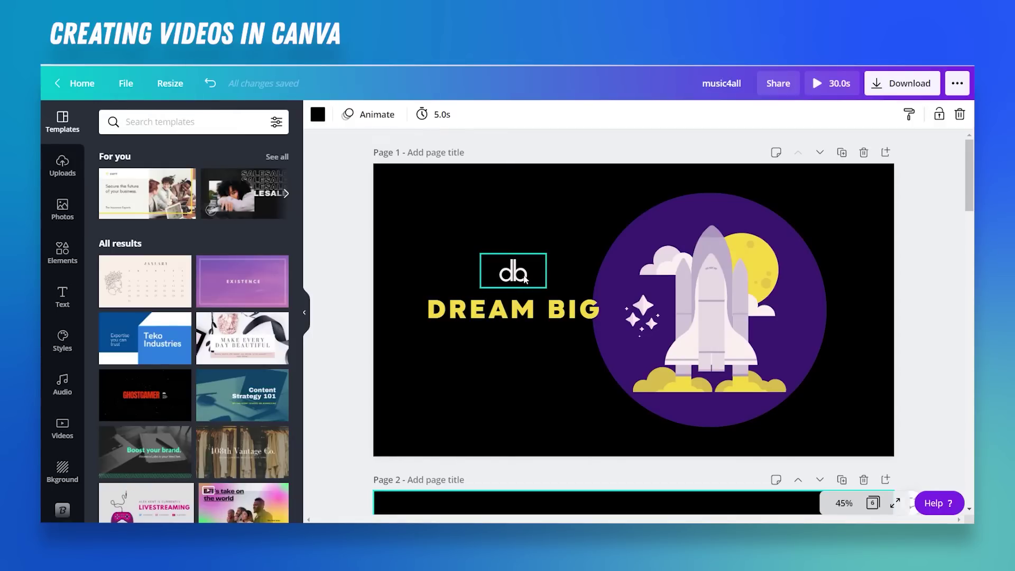
scroll(525, 278, down, 5)
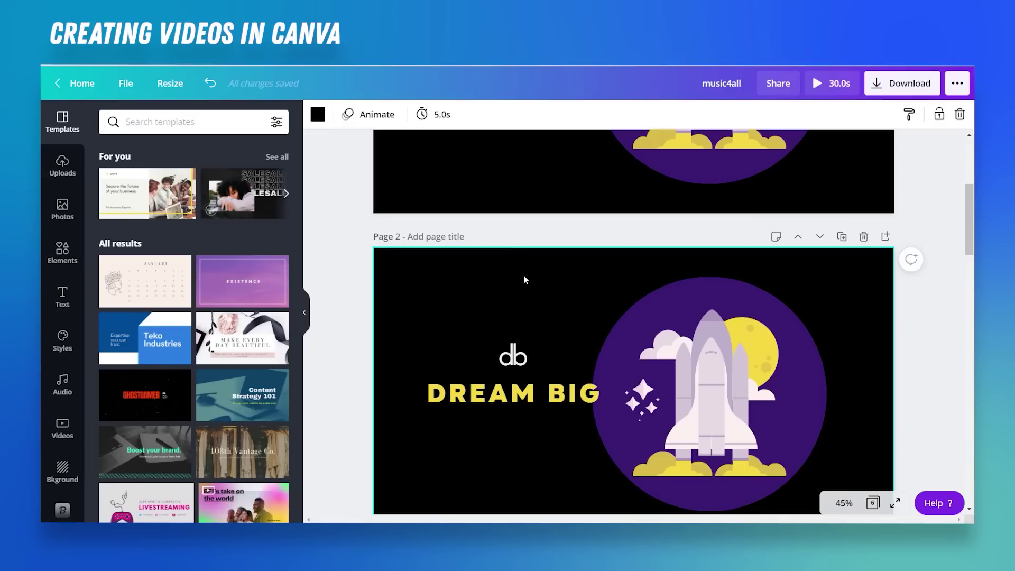
scroll(525, 279, up, 5)
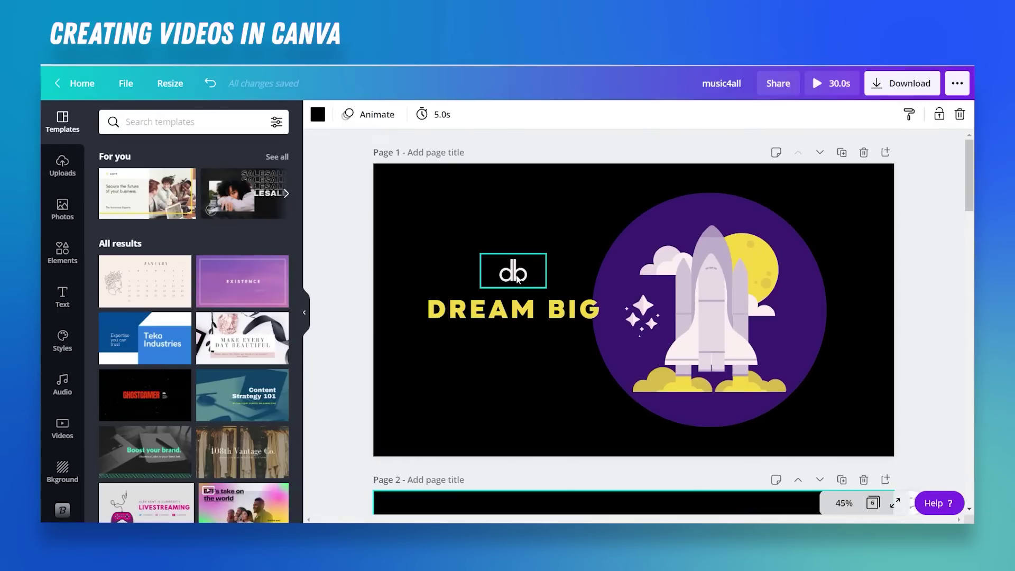
Apply the Neon text effect to the "db" logo text on page 2
scroll(517, 279, down, 6)
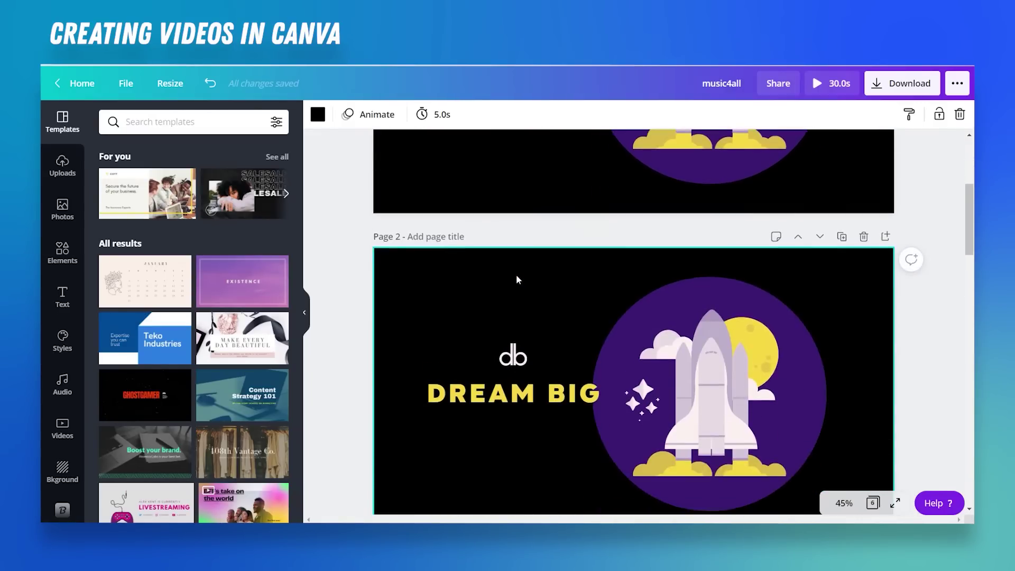
click(517, 278)
click(716, 116)
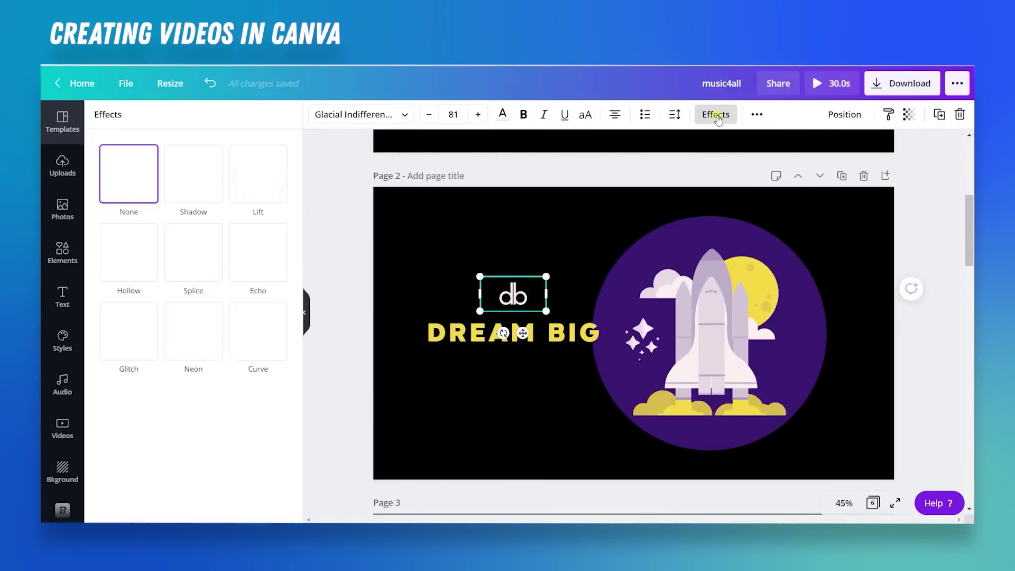
click(178, 337)
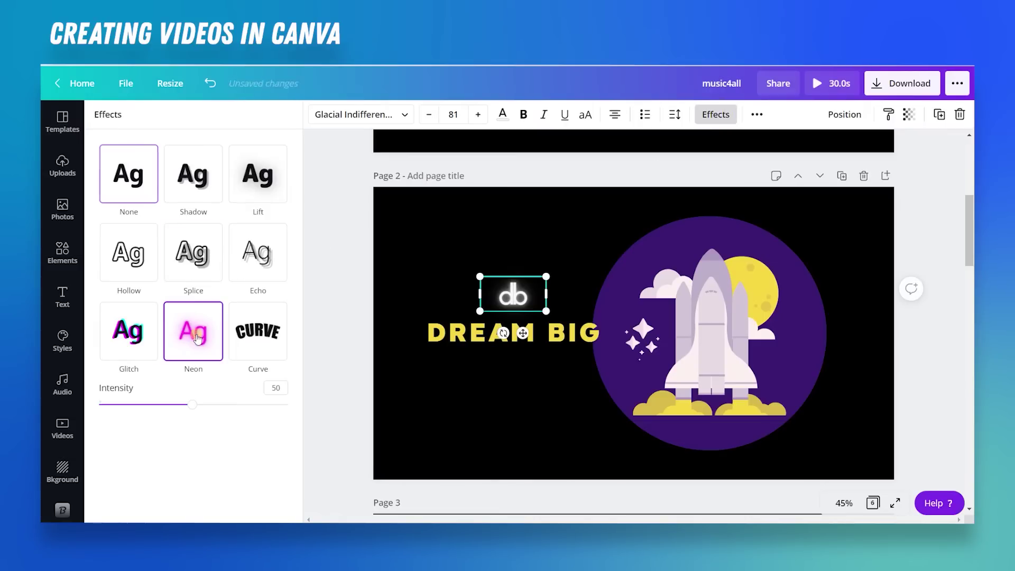
click(423, 216)
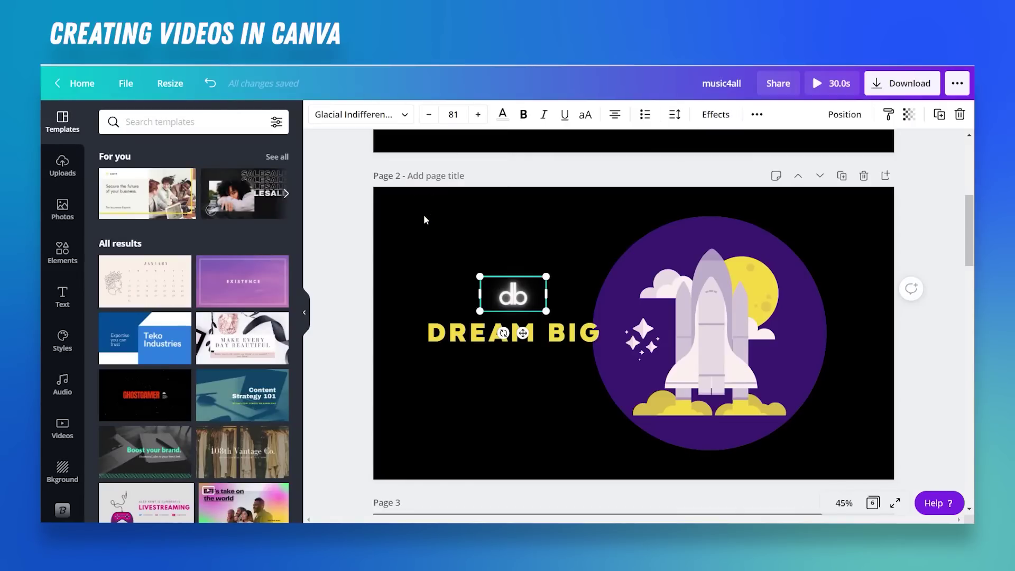
Set the page animation of page 2 to Neon
click(424, 218)
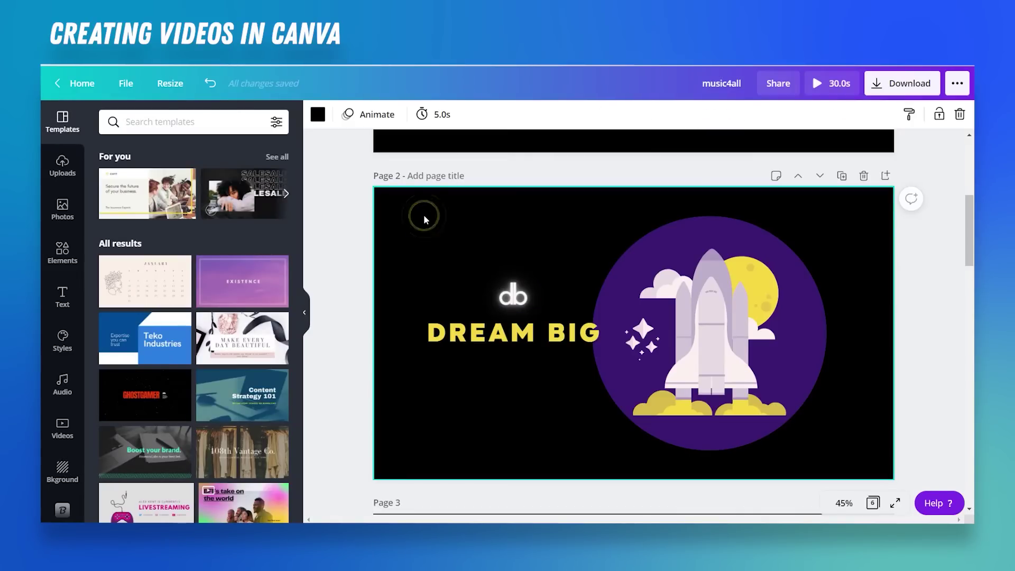
click(387, 120)
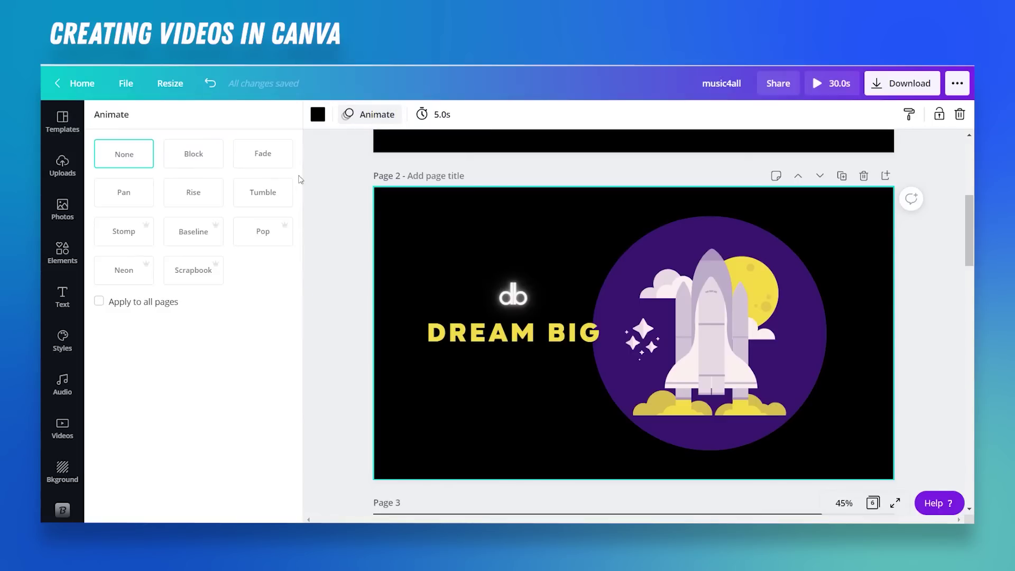
click(127, 270)
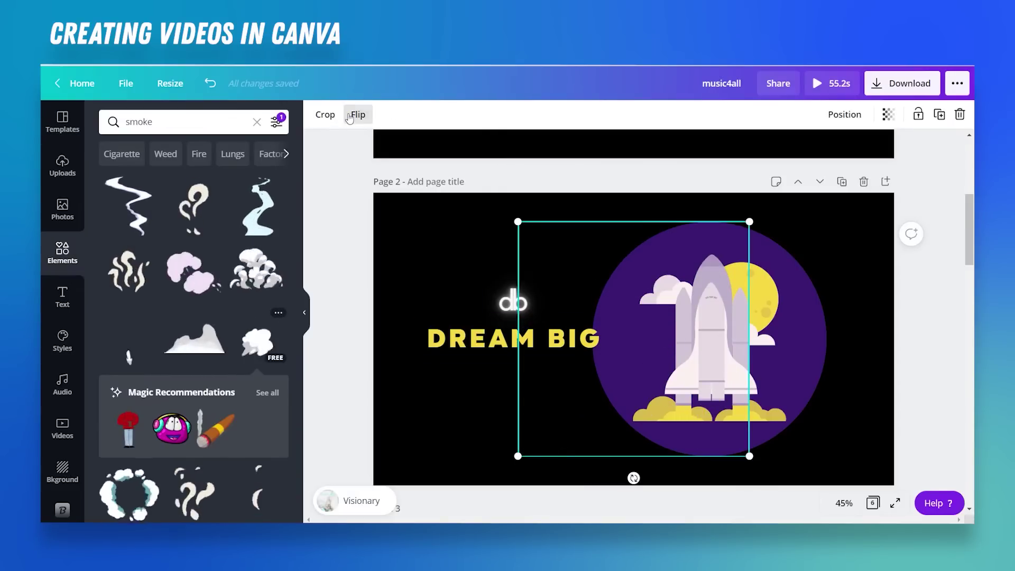
Flip the smoke graphic on page 2 vertically and place it, rotated, over the rocket illustration
click(358, 115)
click(400, 171)
drag(609, 389, 684, 395)
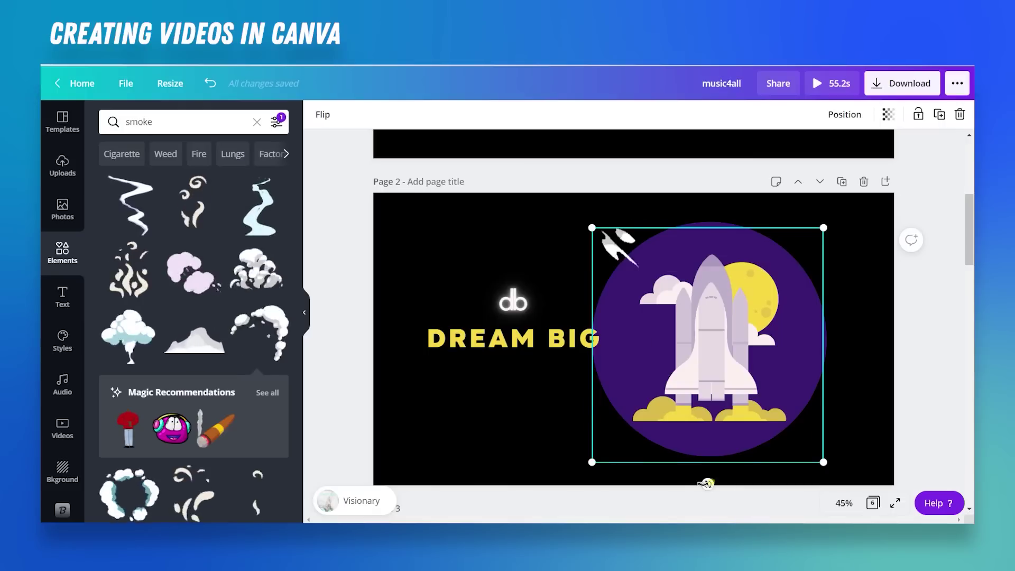
drag(719, 479, 634, 464)
Send the smoke graphic to the back and shrink the rocket illustration slightly
click(871, 114)
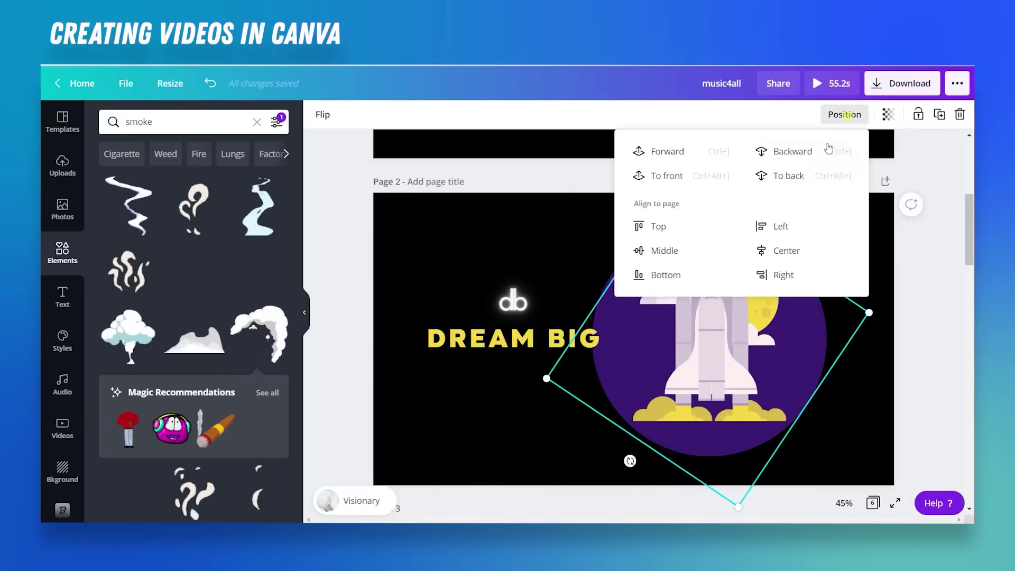
click(786, 177)
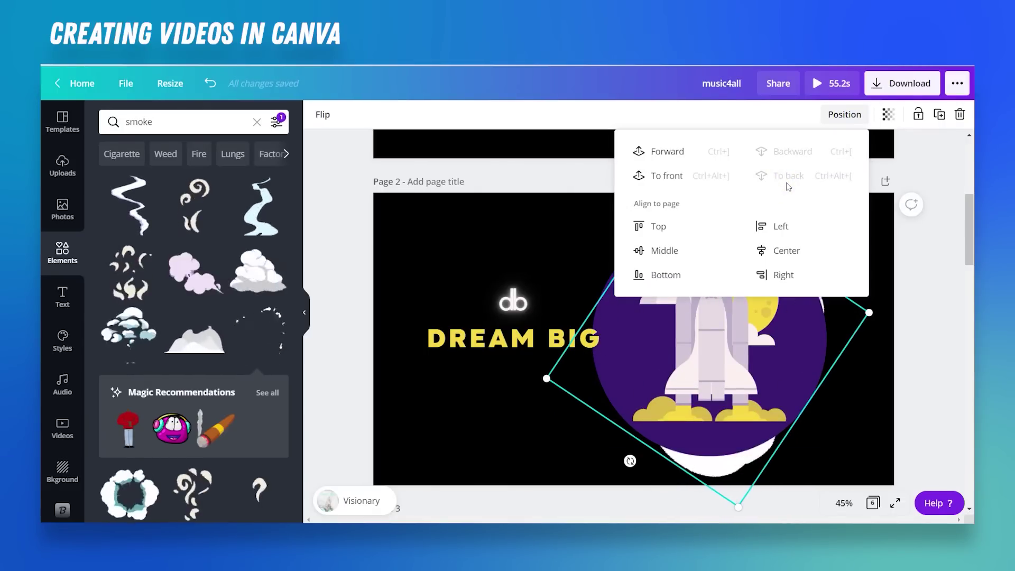
click(661, 402)
drag(592, 455, 603, 435)
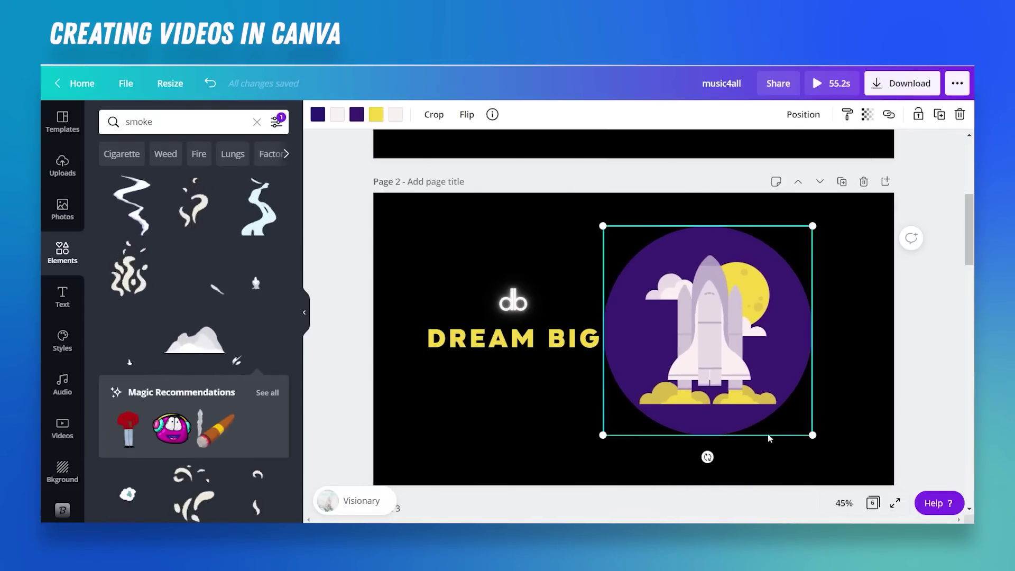
Move the smoke lower beneath the rocket circle and shift the smoke and illustration together slightly upward
click(734, 462)
mouse_move(711, 435)
mouse_down()
mouse_move(730, 476)
mouse_move(722, 433)
mouse_up()
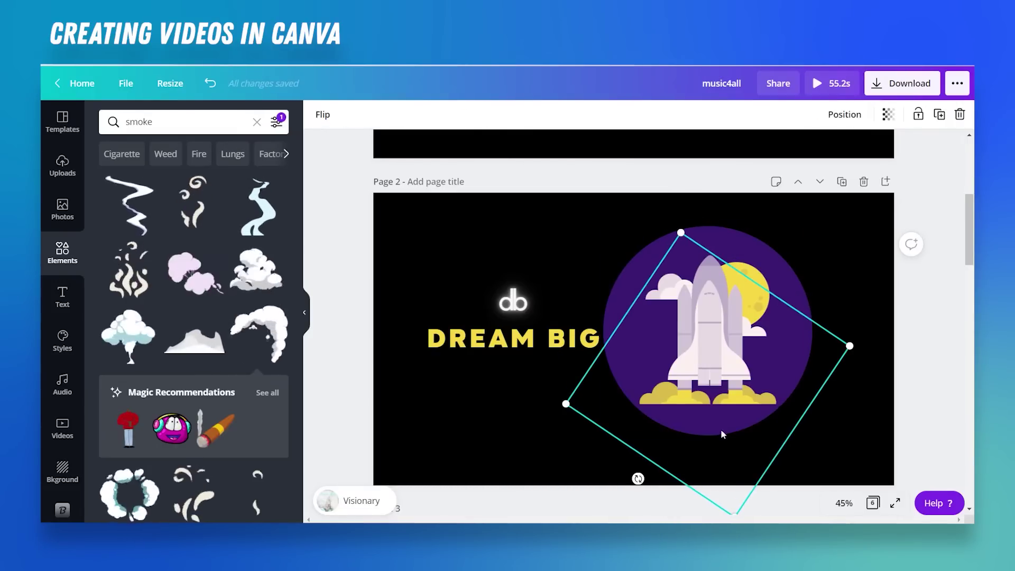
click(918, 200)
drag(918, 201, 703, 406)
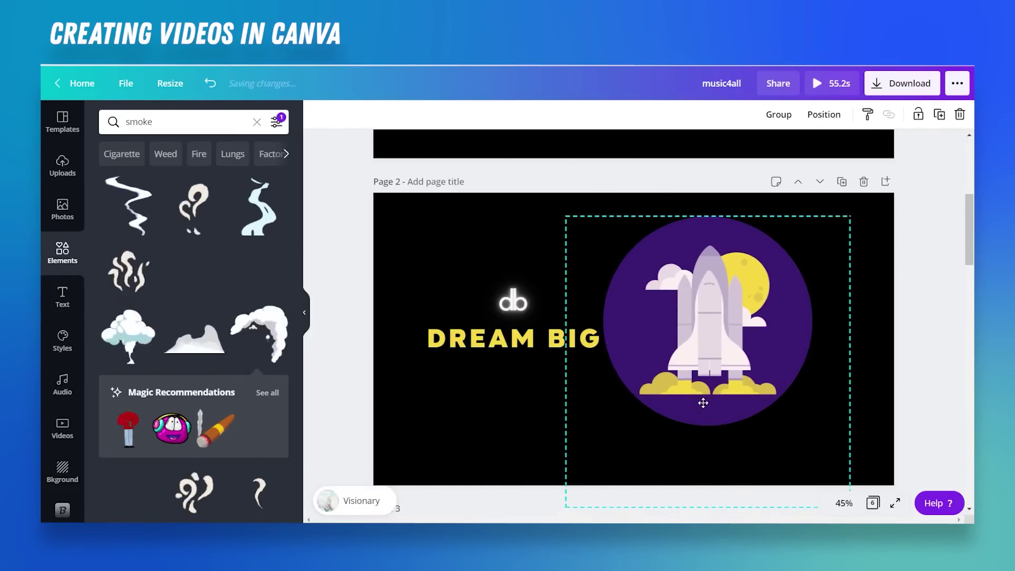
click(928, 398)
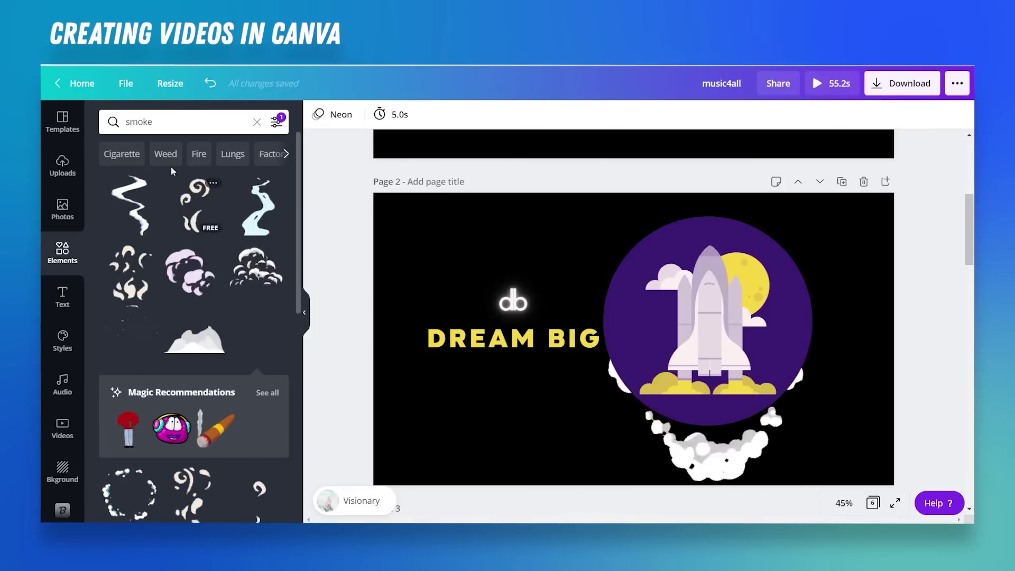
Search the elements for "fire" and add the narrow red flame to page 2
click(170, 120)
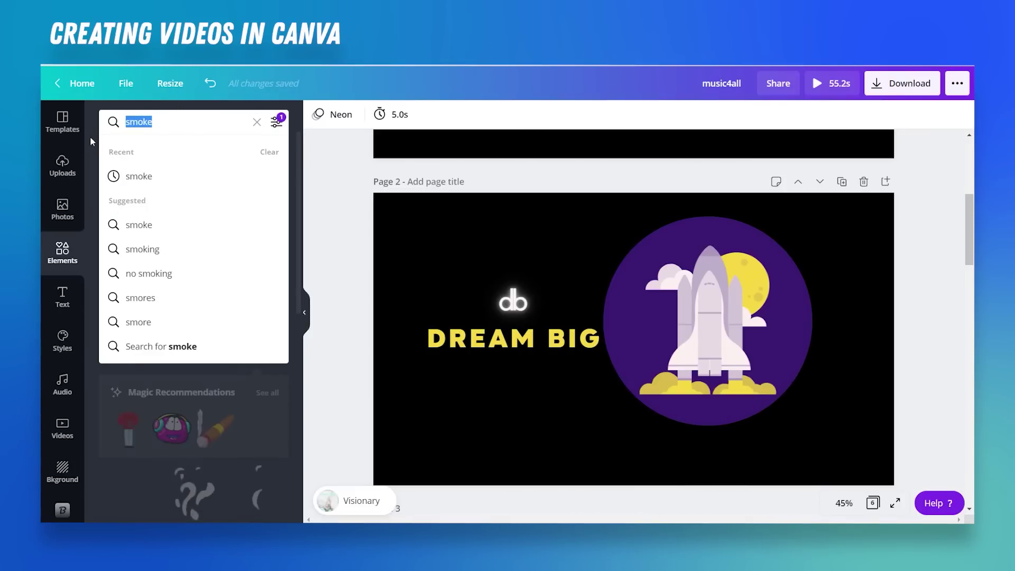
text(fire)
key(Return)
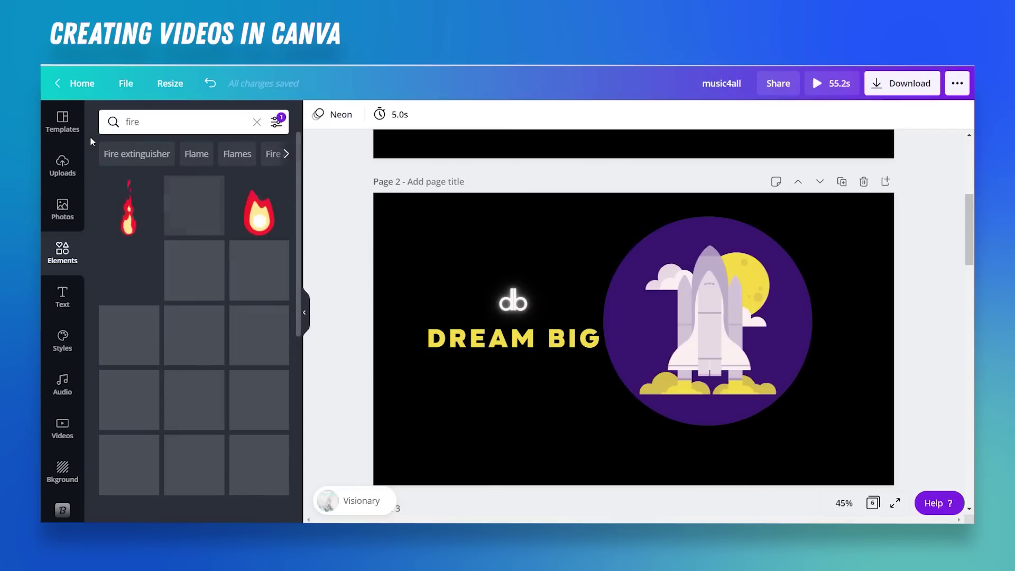
click(128, 209)
Flip the red flame vertically and centre it on the rocket so that it extends below the circle
click(358, 115)
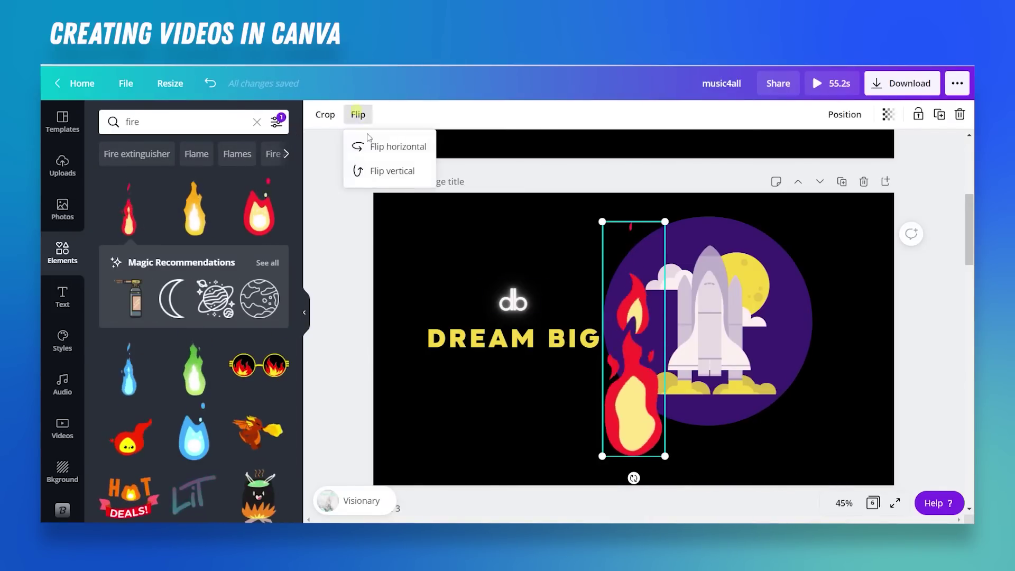
click(392, 171)
drag(629, 229, 704, 290)
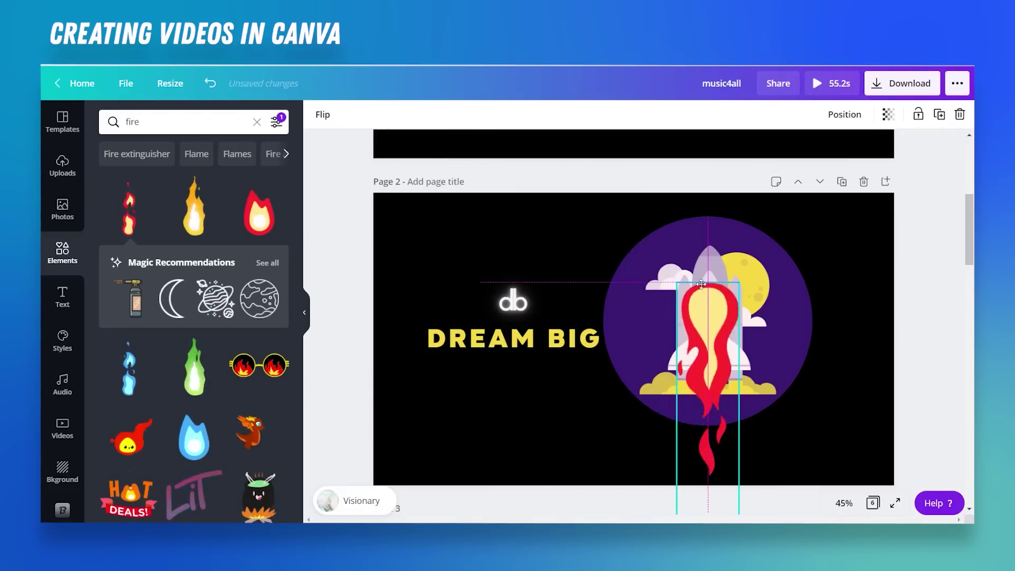
Send the red flame backward so that it sits behind the rocket illustration and in front of the smoke
click(844, 114)
click(810, 150)
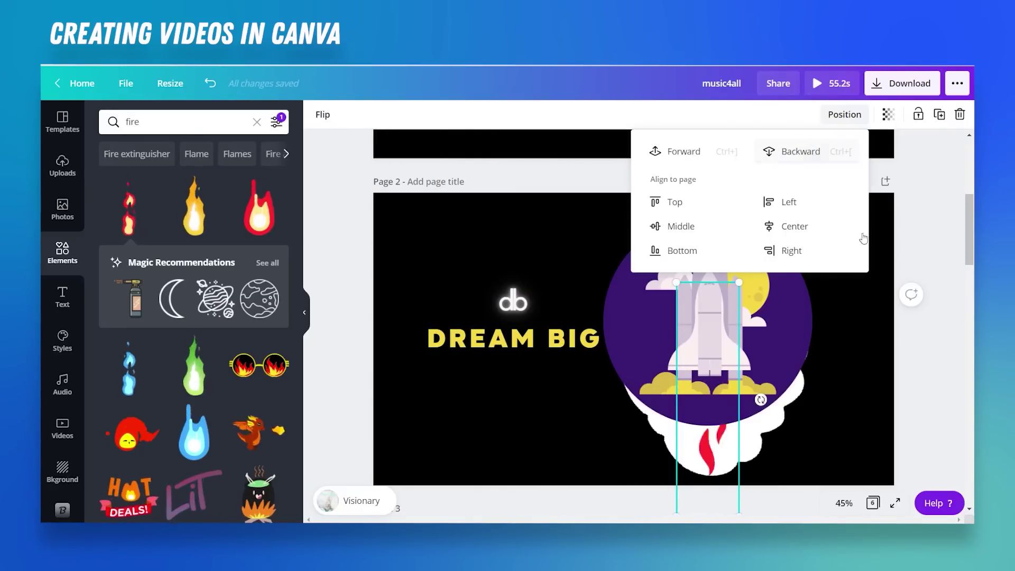
click(945, 325)
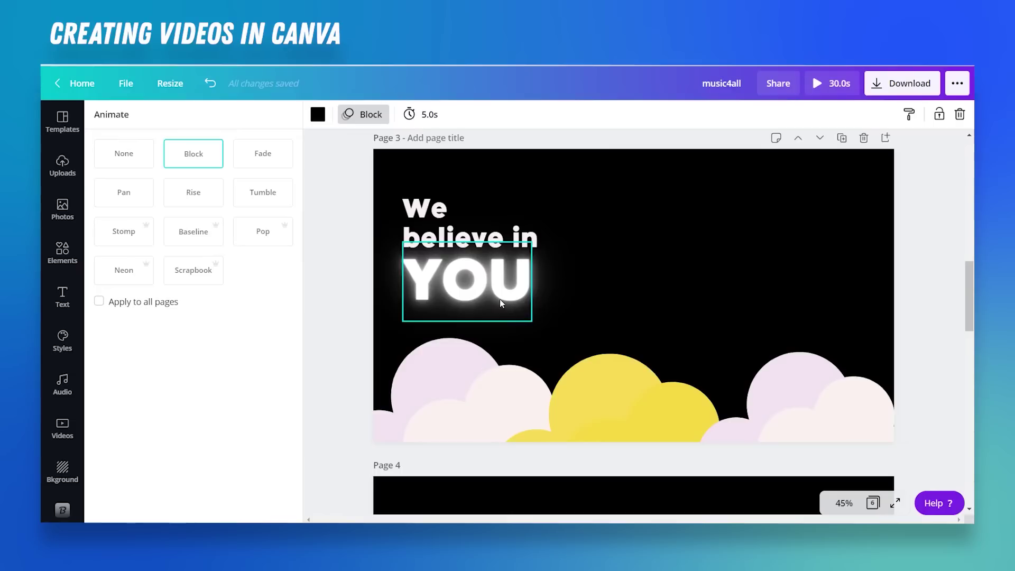
Select page 3 and search the video library for "stars"
click(772, 298)
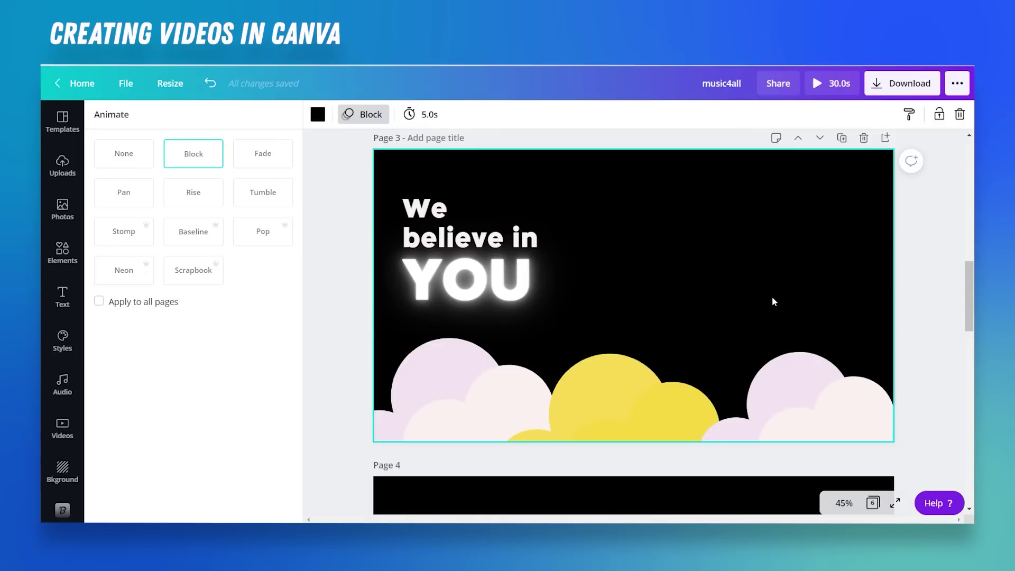
click(49, 424)
click(123, 126)
text(stars)
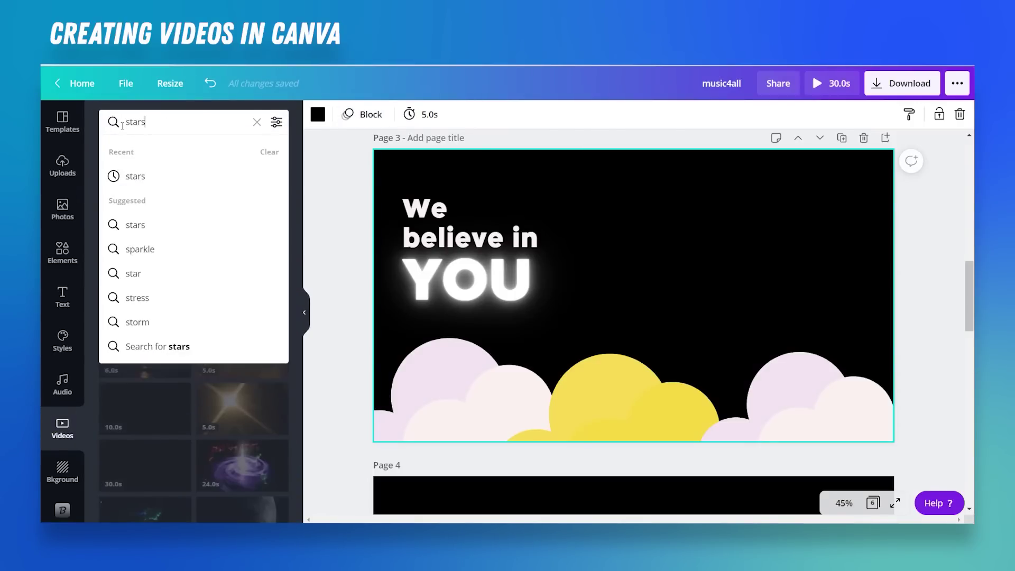
key(Return)
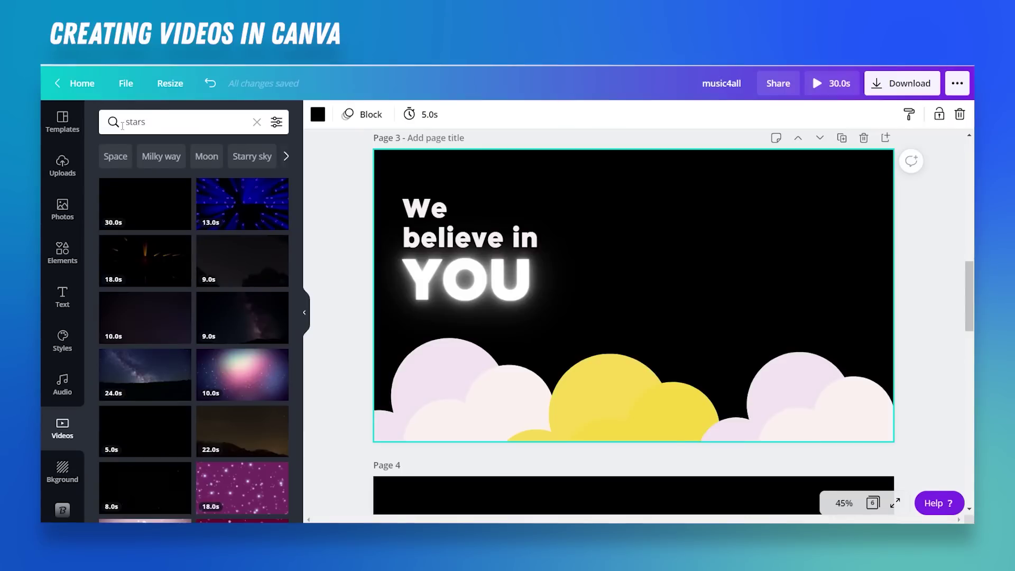
Try the 30-second shooting-star video and the 9-second night-sky video as the background of page 3
drag(149, 208, 392, 182)
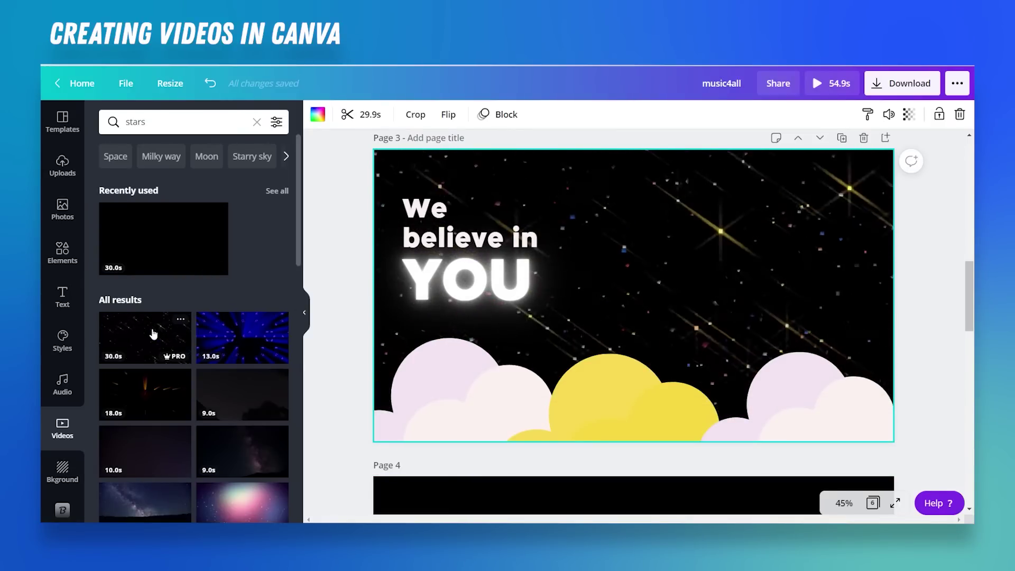
click(266, 376)
scroll(165, 403, down, 2)
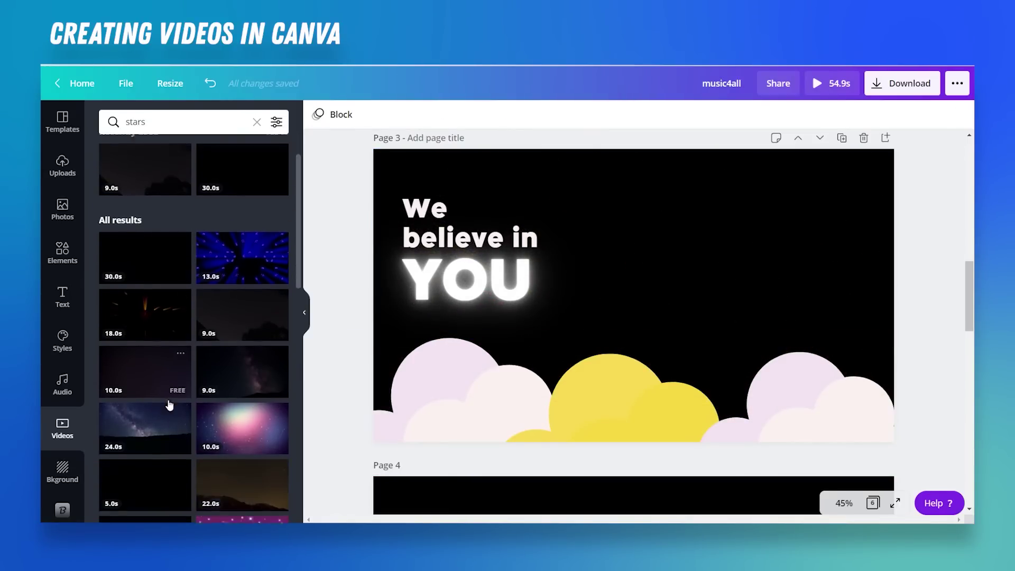
Set the free 10-second starry-sky video as page 3's background and trim its start so the clip lasts 5.0 s
drag(154, 374, 382, 168)
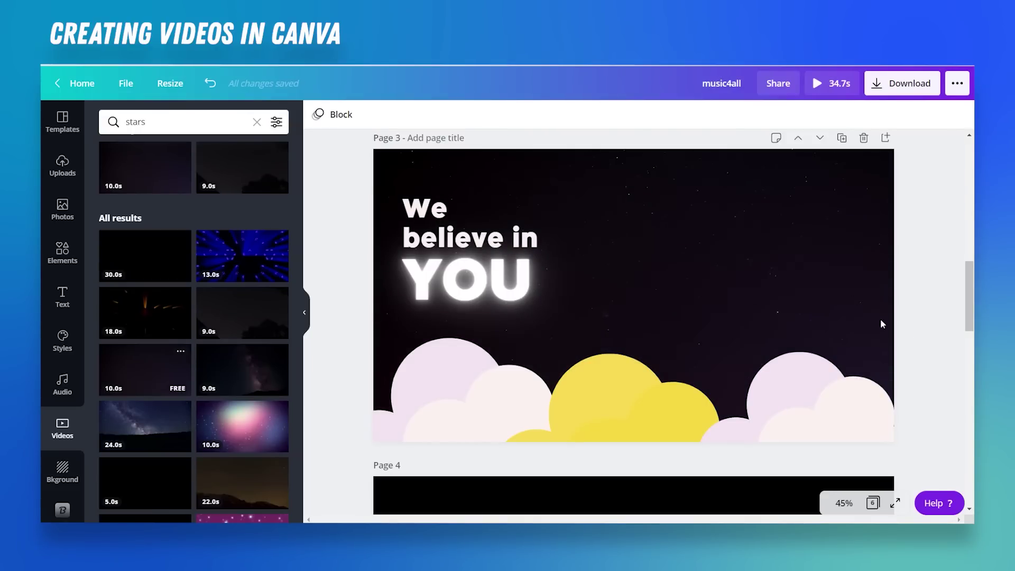
click(483, 168)
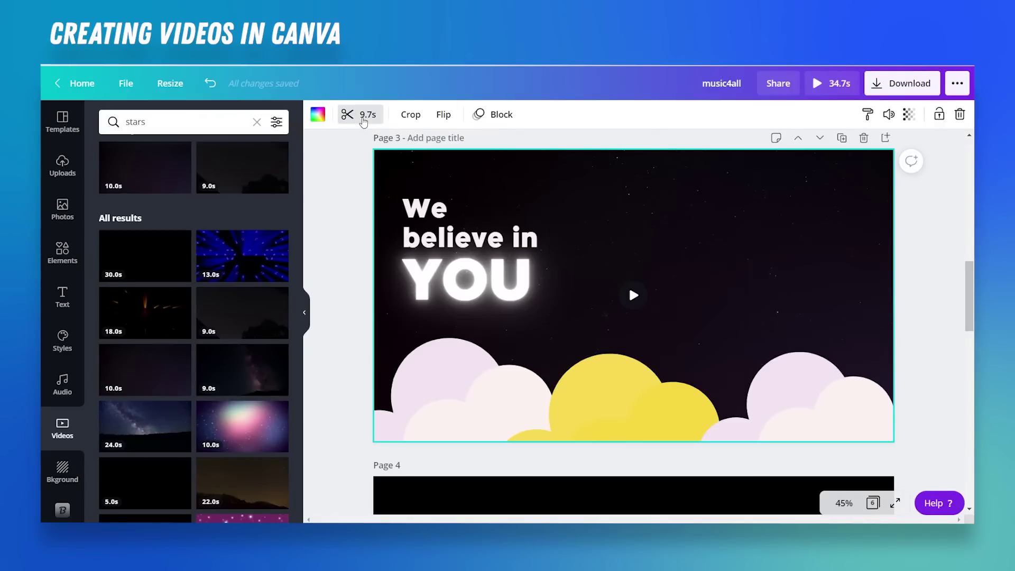
click(363, 114)
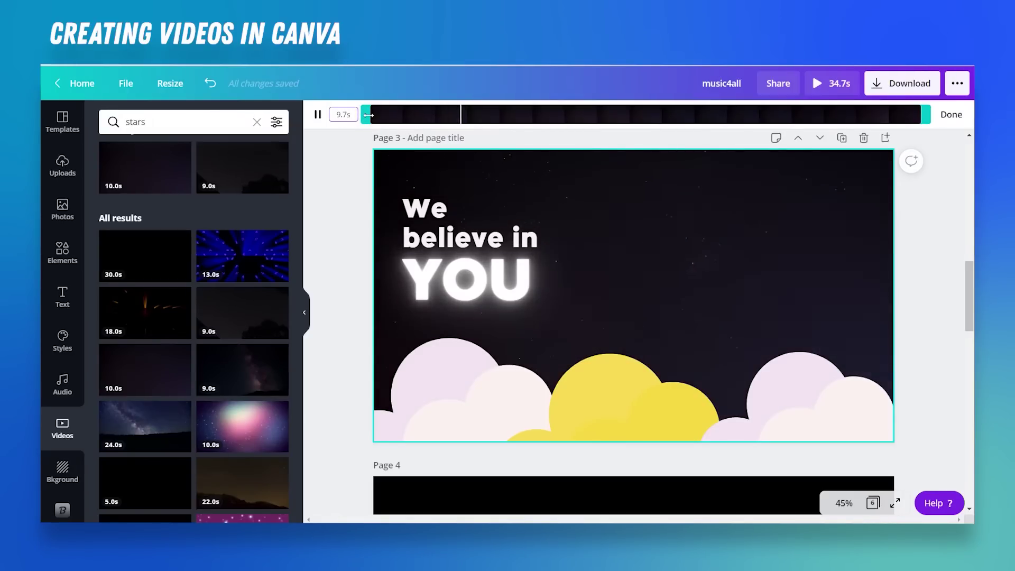
drag(368, 115, 575, 112)
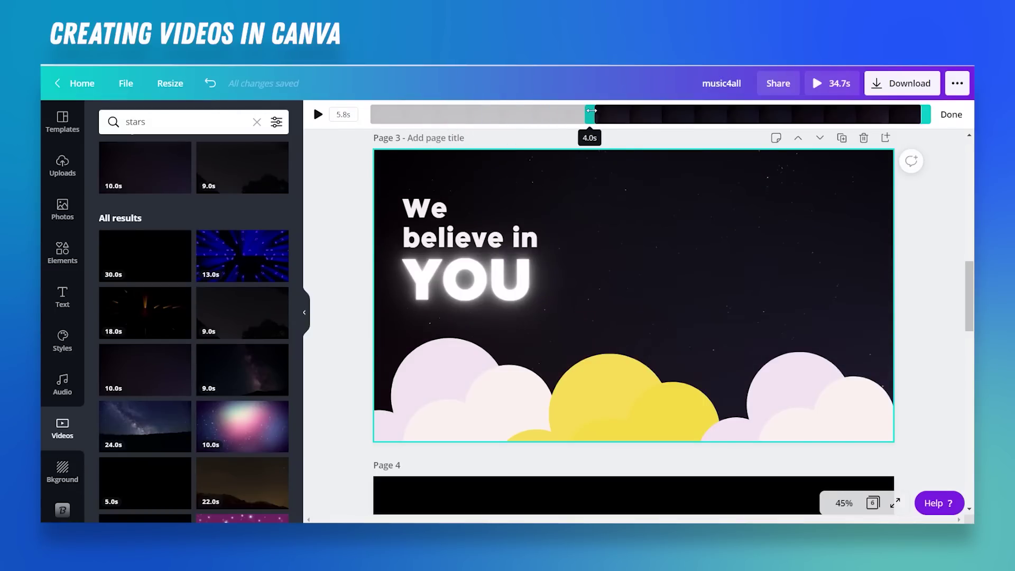
drag(622, 114, 634, 117)
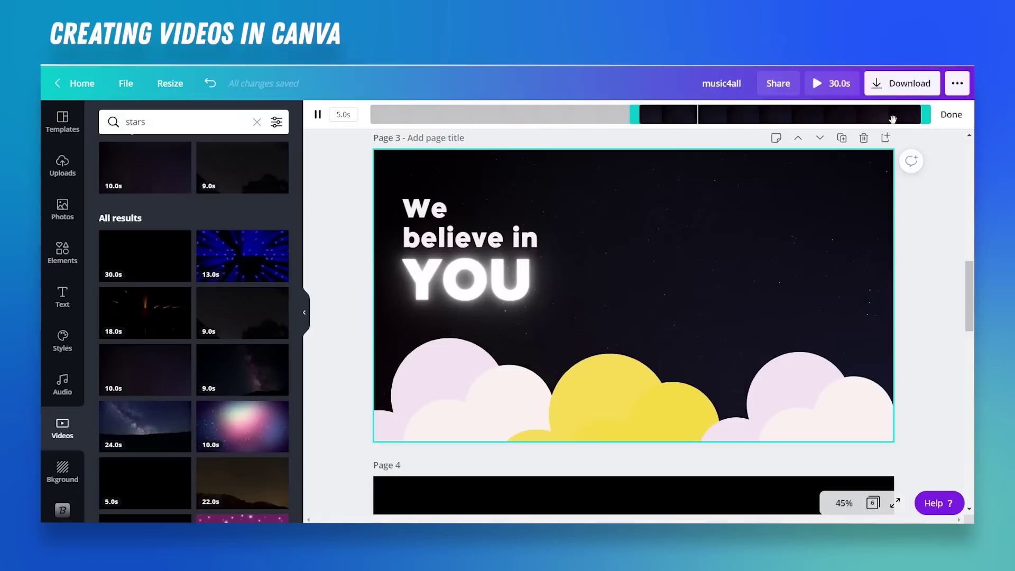
click(952, 118)
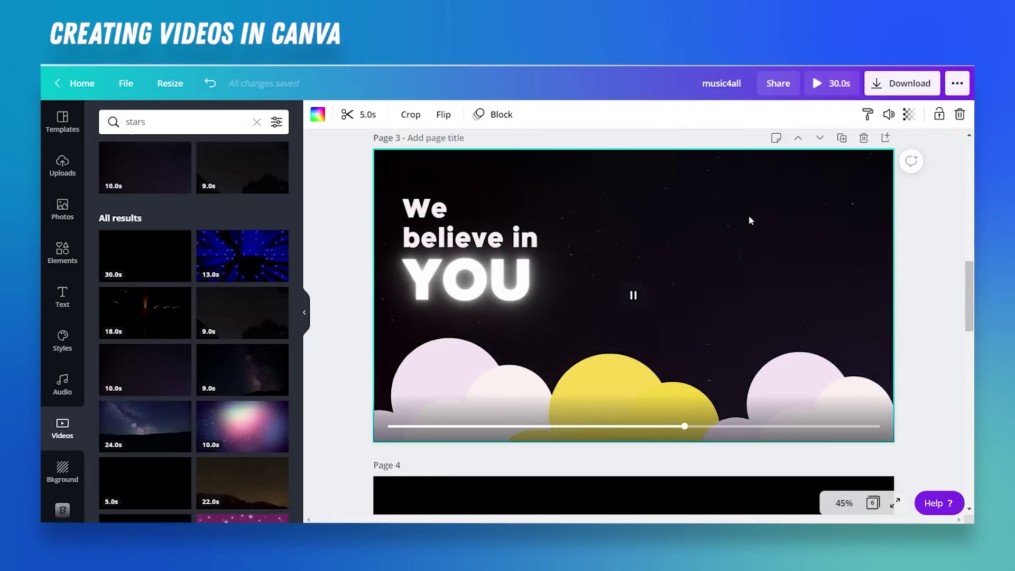
For page 4, search the elements for "planet" and filter the results to animated ones
scroll(678, 300, down, 5)
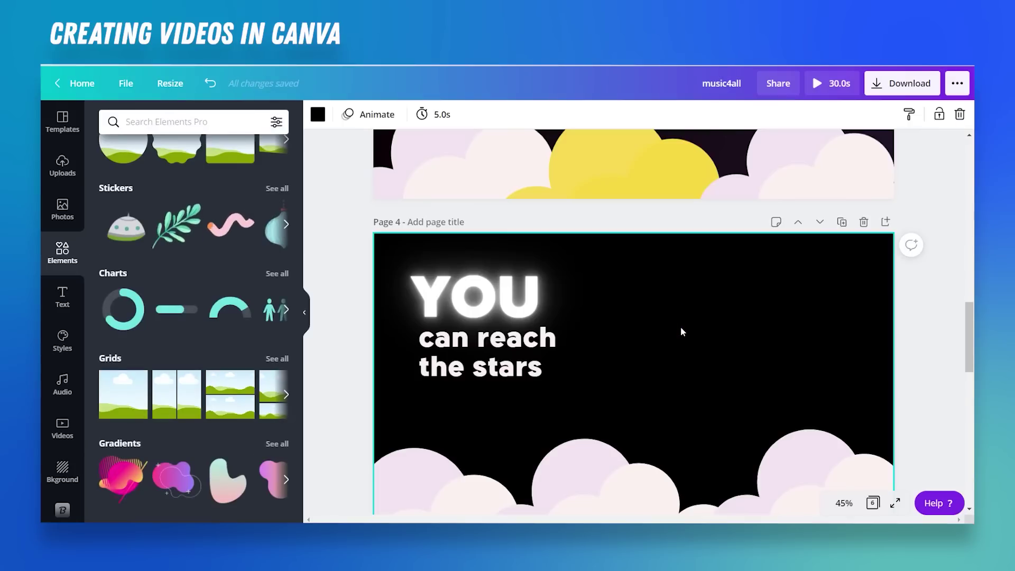
scroll(681, 328, down, 2)
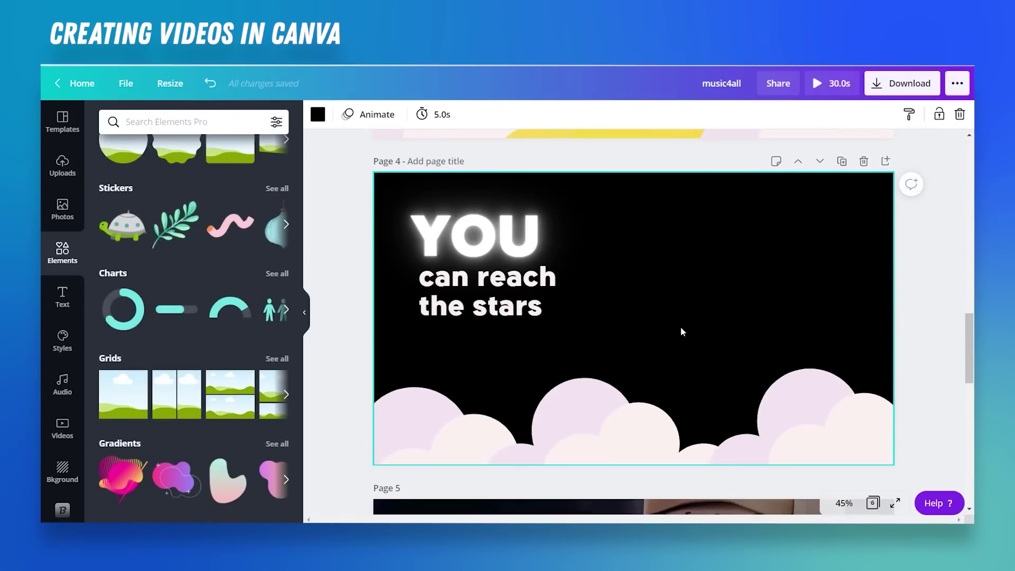
click(195, 126)
text(p)
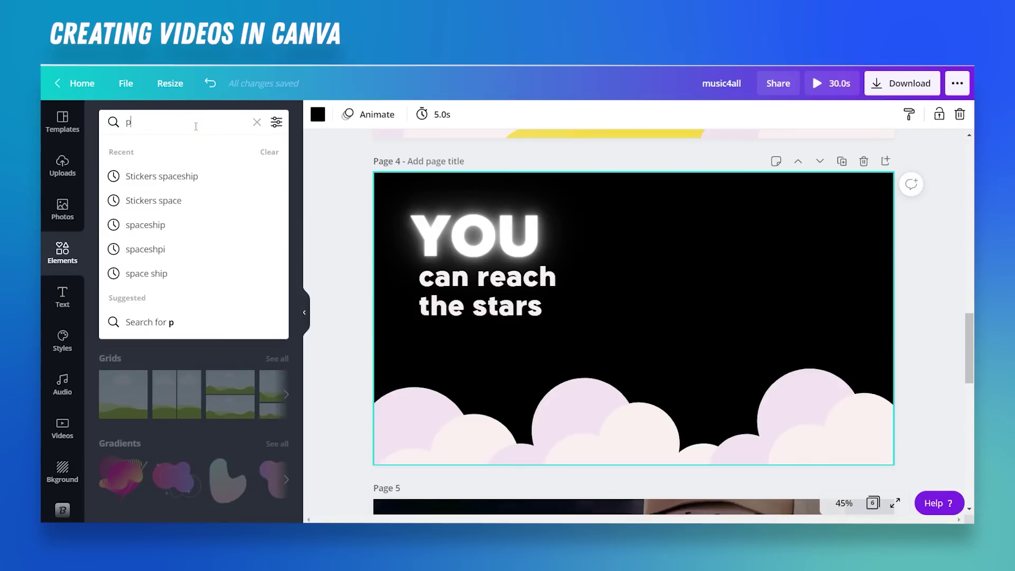
text(lanet)
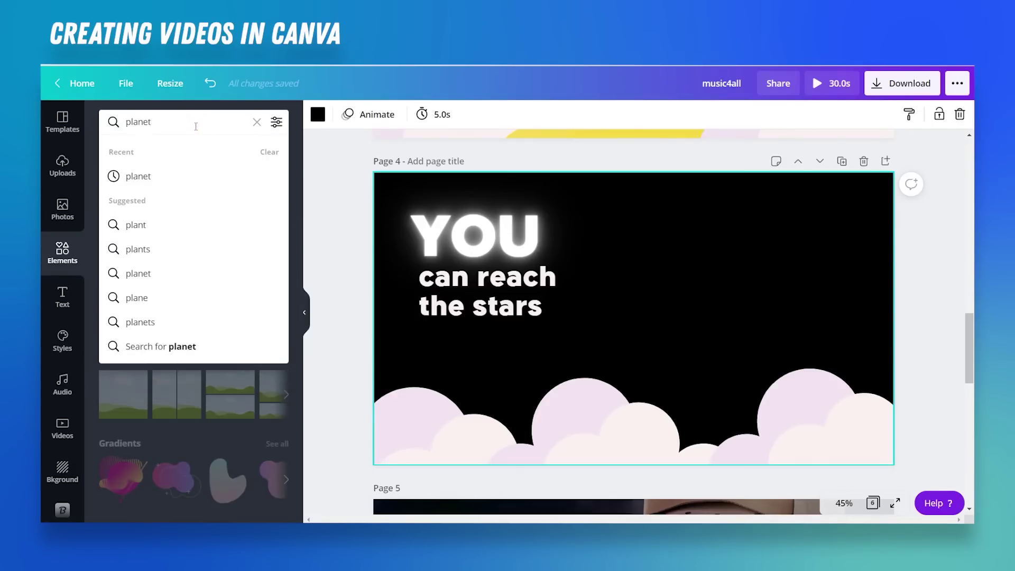
click(277, 123)
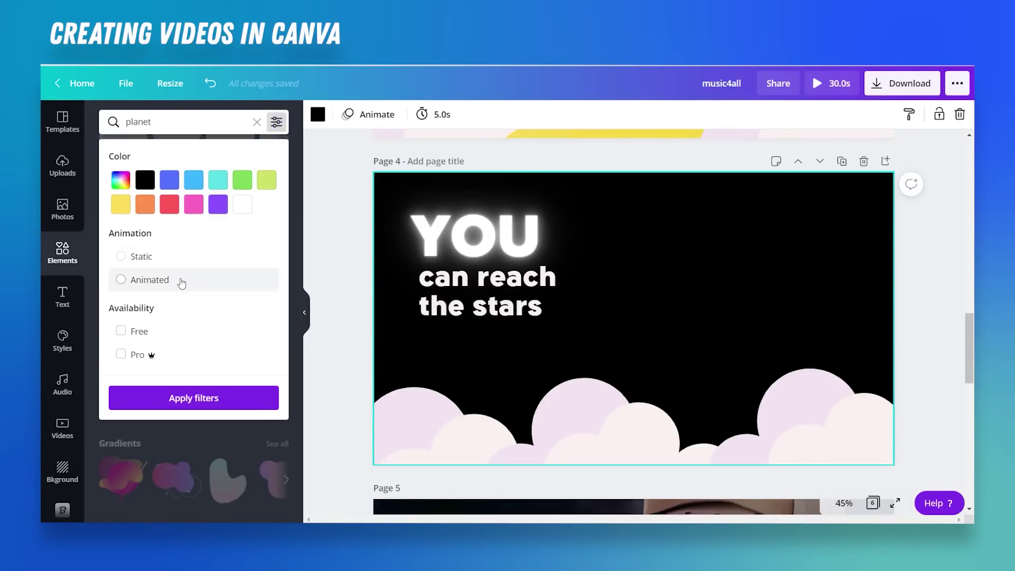
click(121, 280)
click(197, 395)
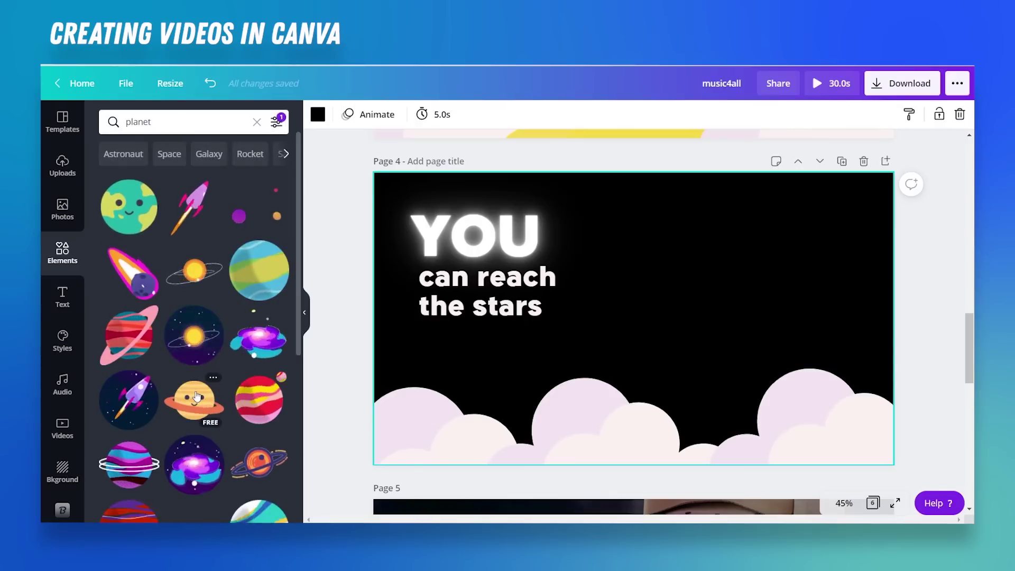
Add the animated solar-system circle to page 4, shrink it and place it to the right of the text
scroll(196, 396, down, 3)
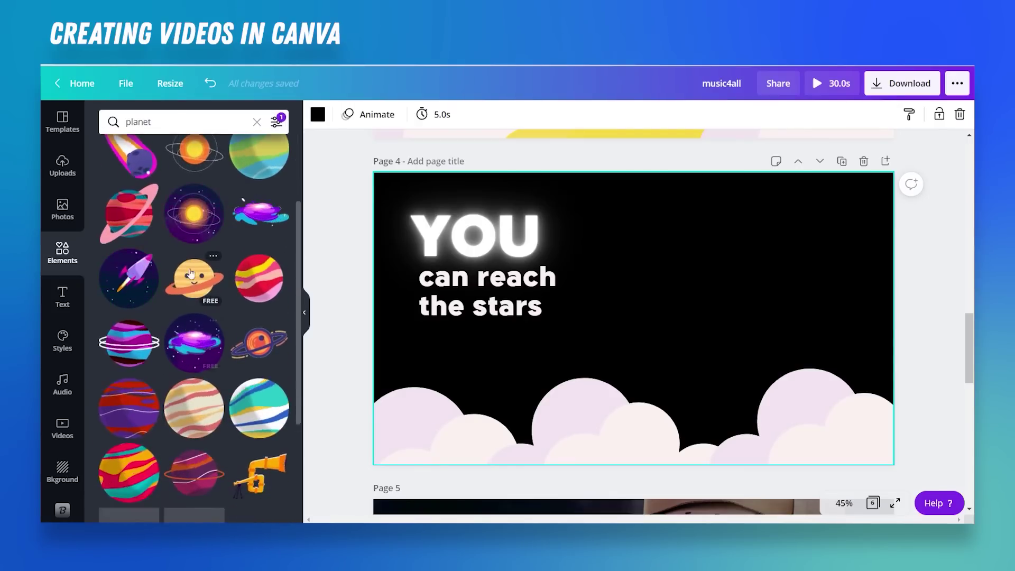
click(191, 208)
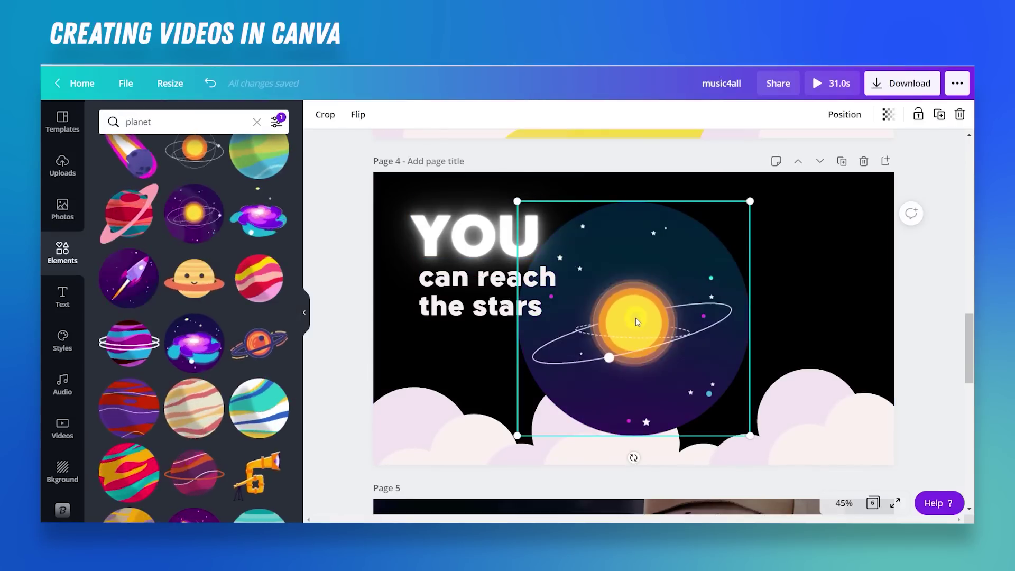
drag(702, 217, 812, 250)
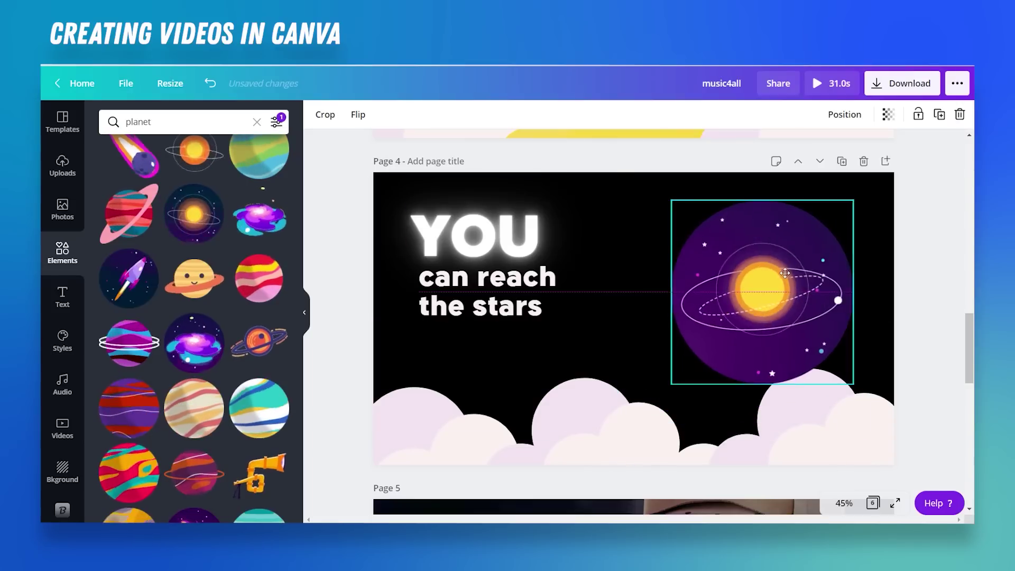
Set the duration of page 4 to 5.0 s
click(378, 192)
click(372, 117)
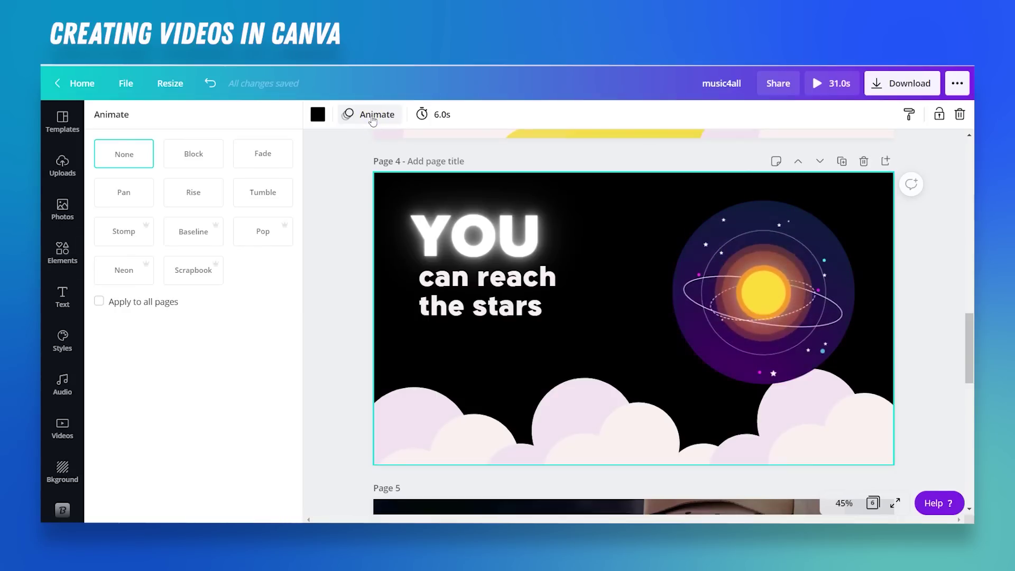
click(438, 115)
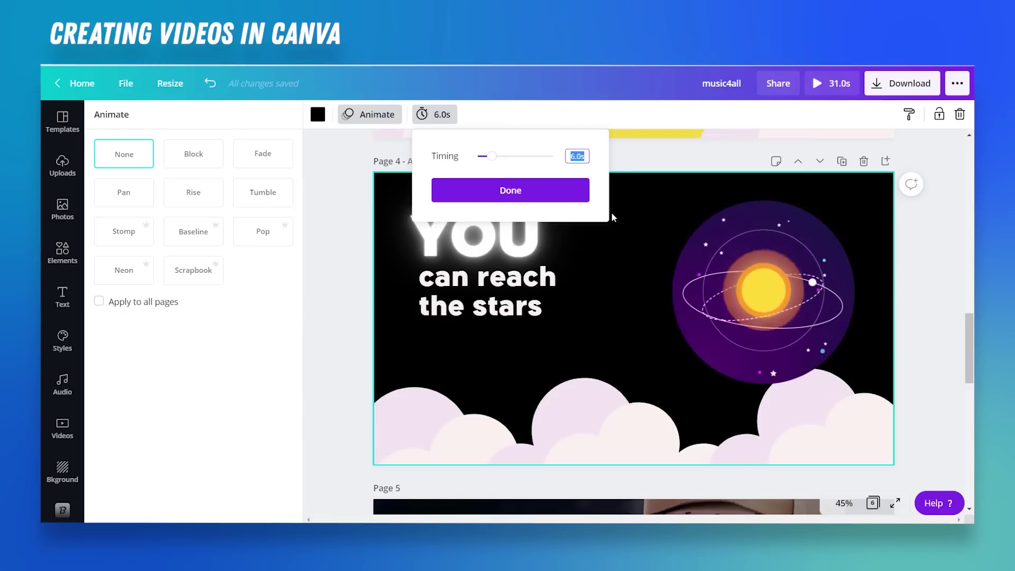
text(5)
key(Return)
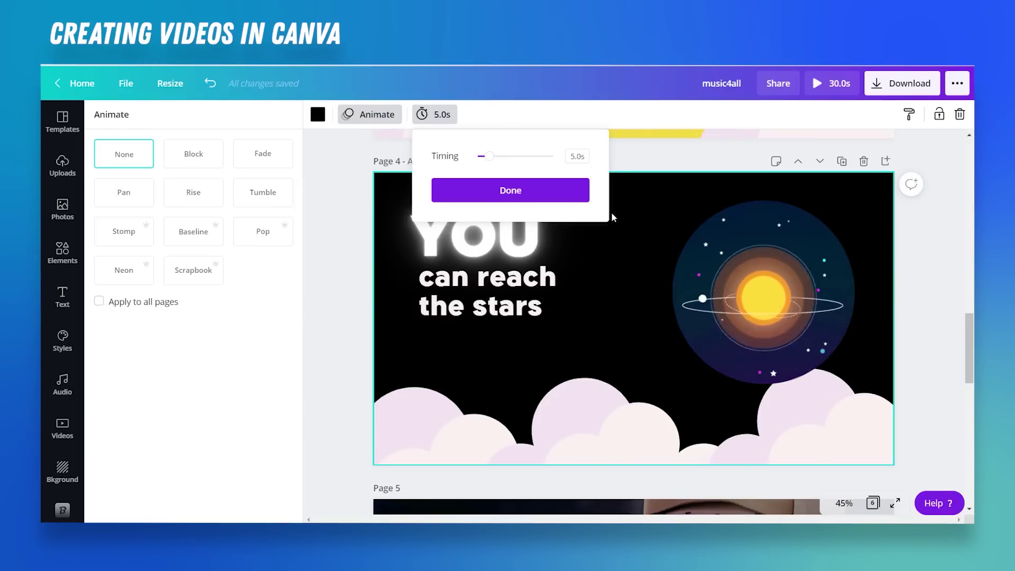
click(591, 350)
Adjust the transparency of the child astronaut background photo on page 5
scroll(591, 349, down, 3)
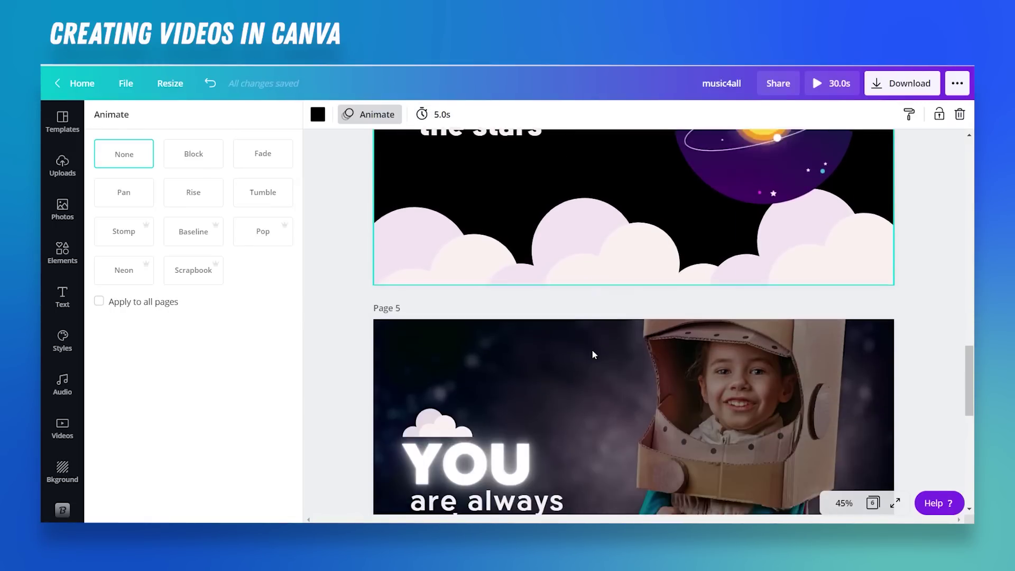
scroll(591, 350, down, 3)
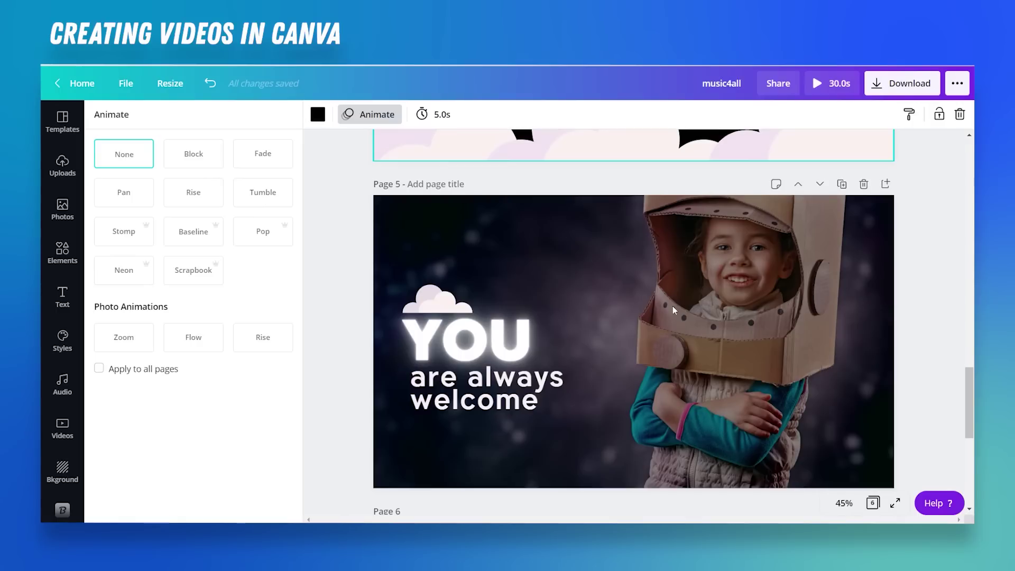
click(696, 299)
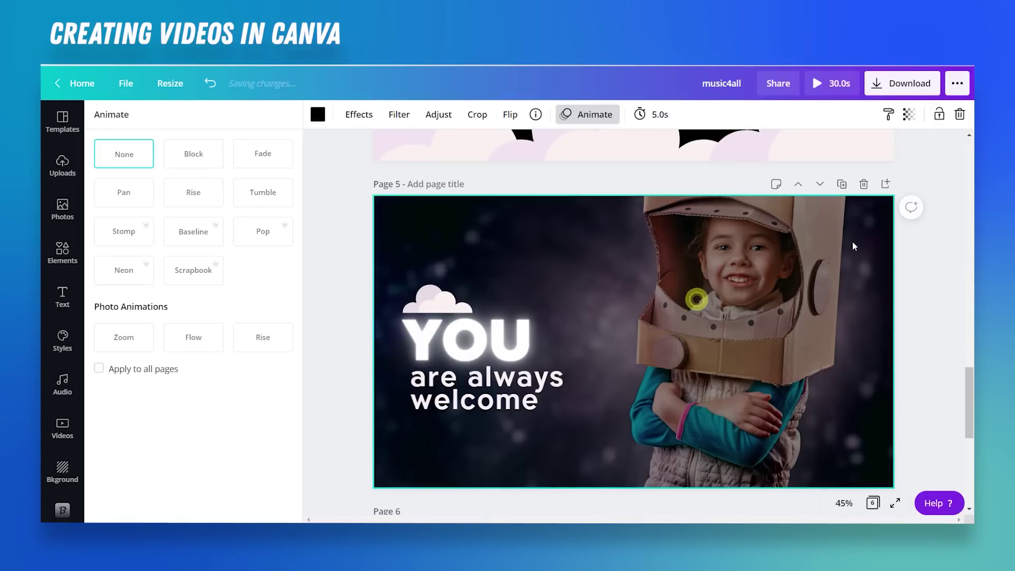
click(908, 123)
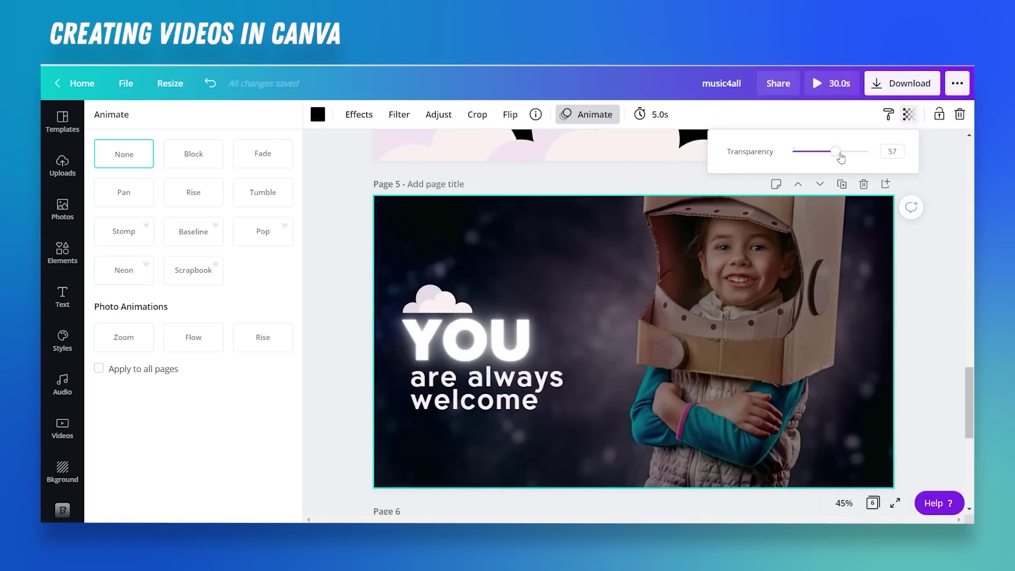
mouse_move(834, 154)
mouse_down()
mouse_move(806, 152)
mouse_move(873, 152)
mouse_move(825, 152)
mouse_move(843, 152)
mouse_up()
click(602, 241)
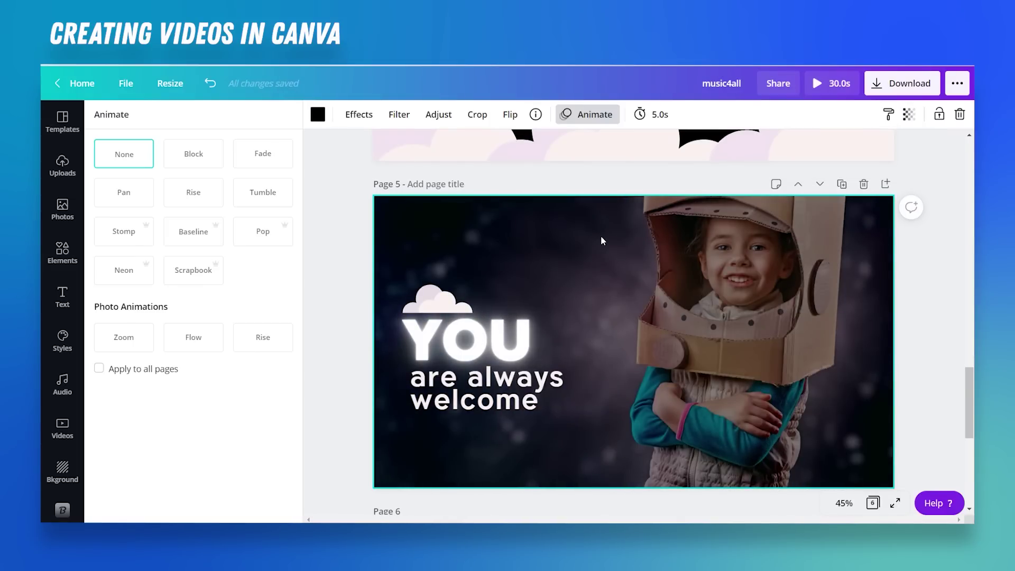
Preview the Zoom, Flow and Rise photo animations on page 5 and apply Zoom
click(592, 117)
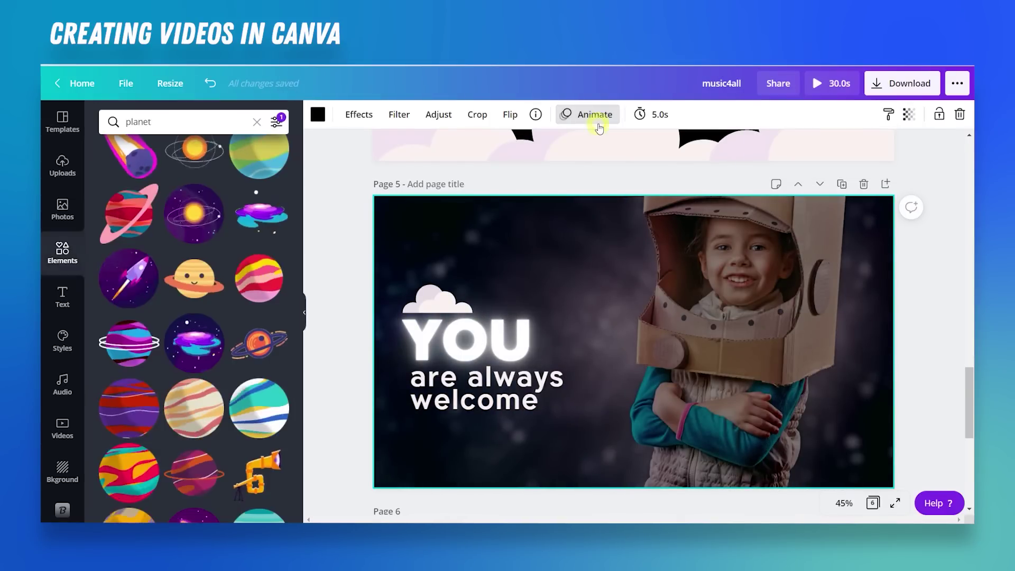
click(583, 118)
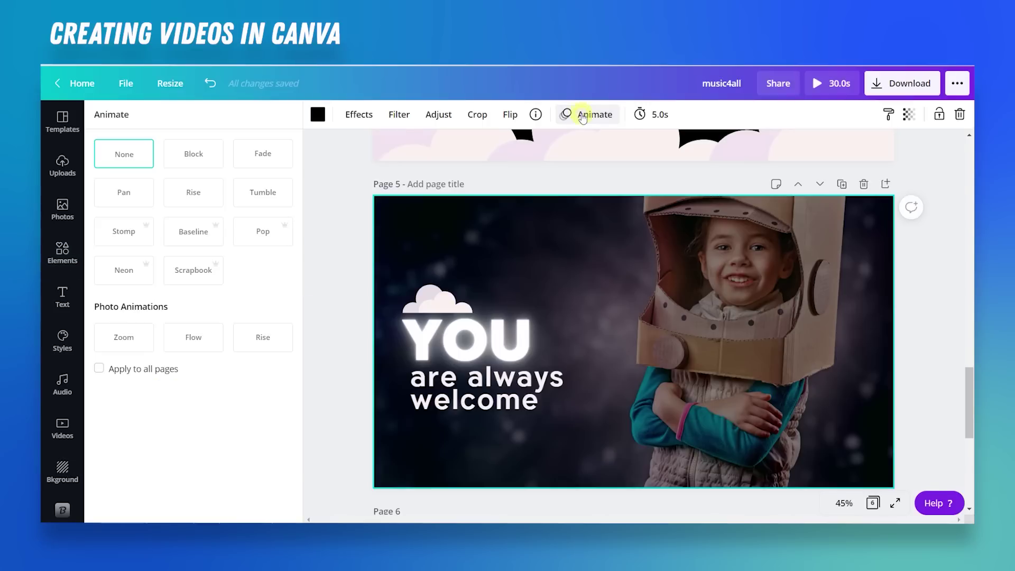
click(125, 338)
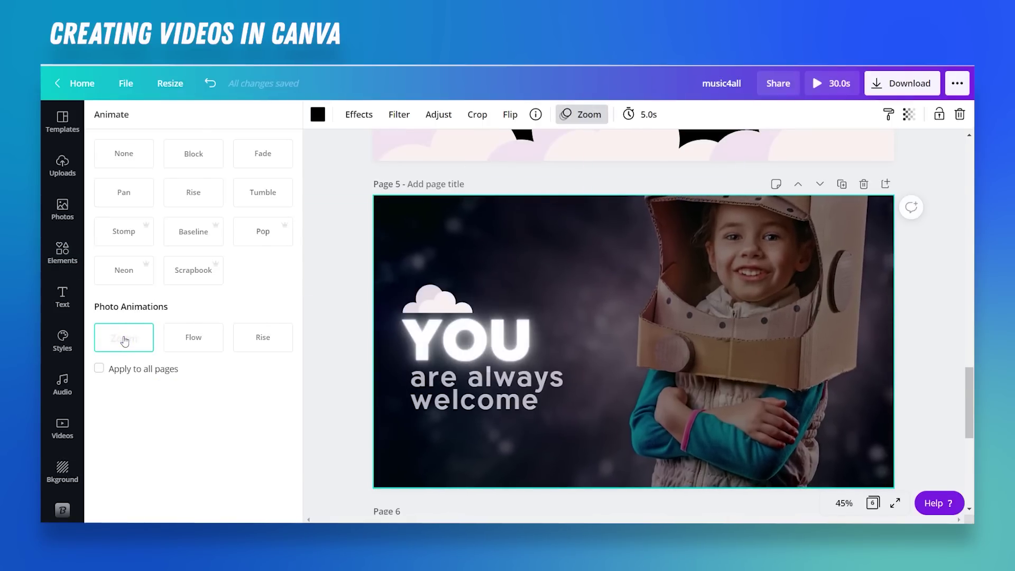
click(187, 341)
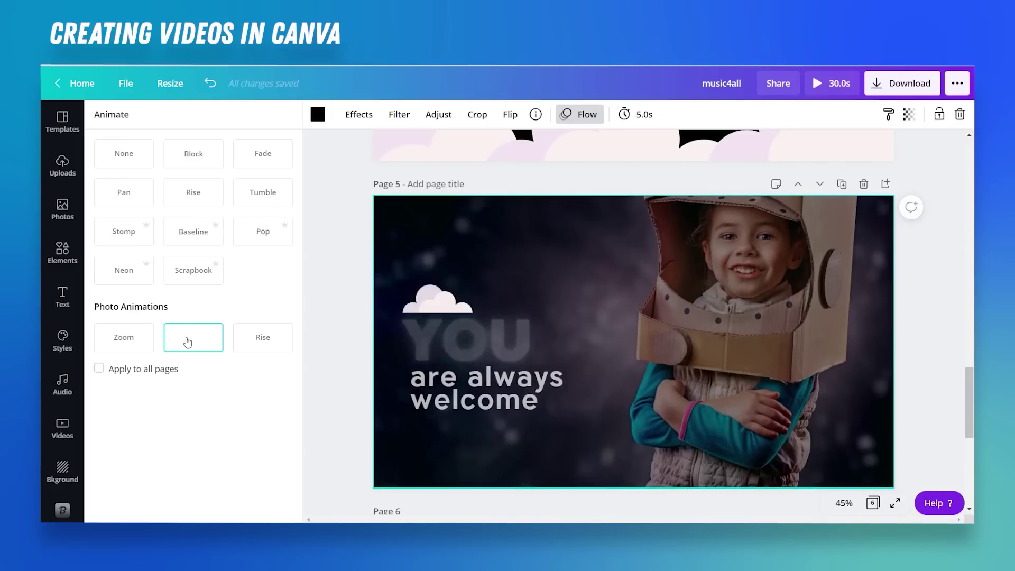
click(269, 342)
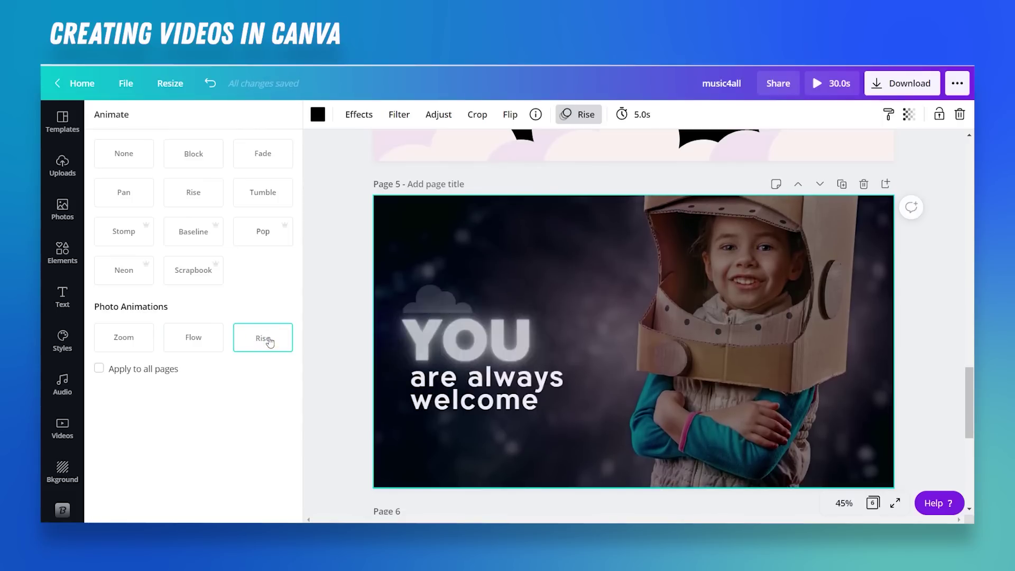
click(138, 344)
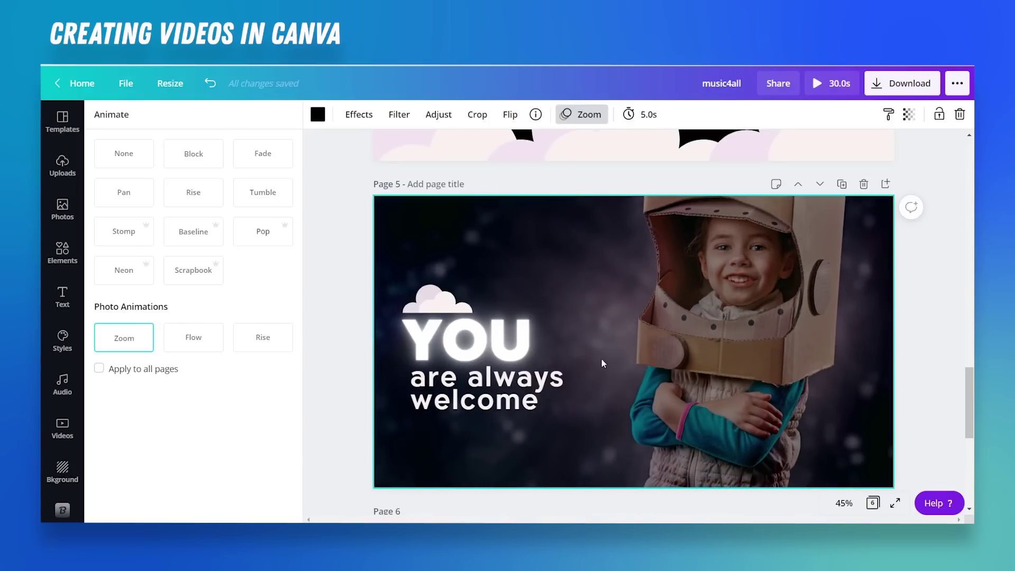
Apply the Block animation to page 4 with the "YOU can reach the stars" text
scroll(608, 368, down, 1)
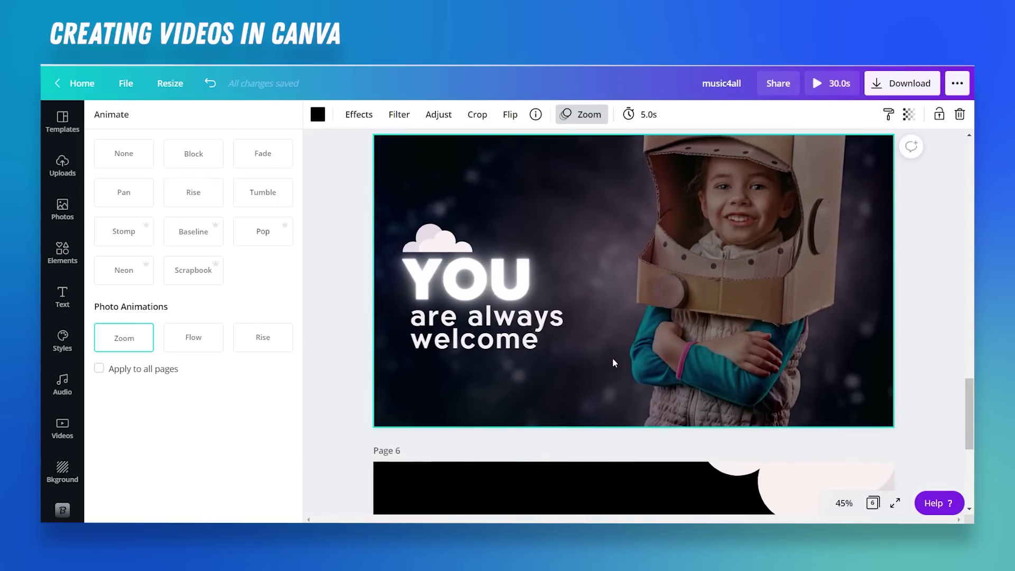
scroll(612, 357, up, 7)
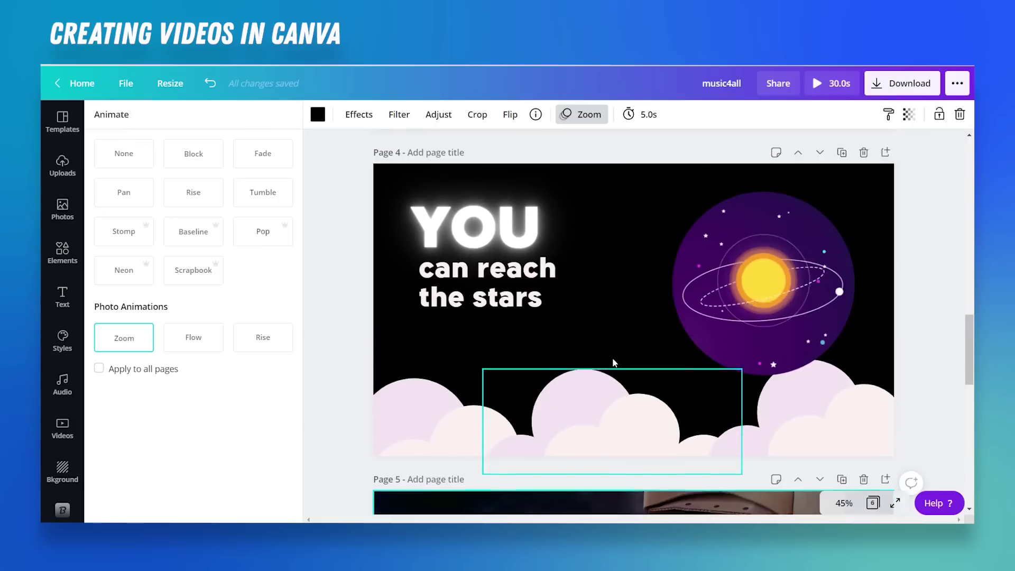
click(525, 353)
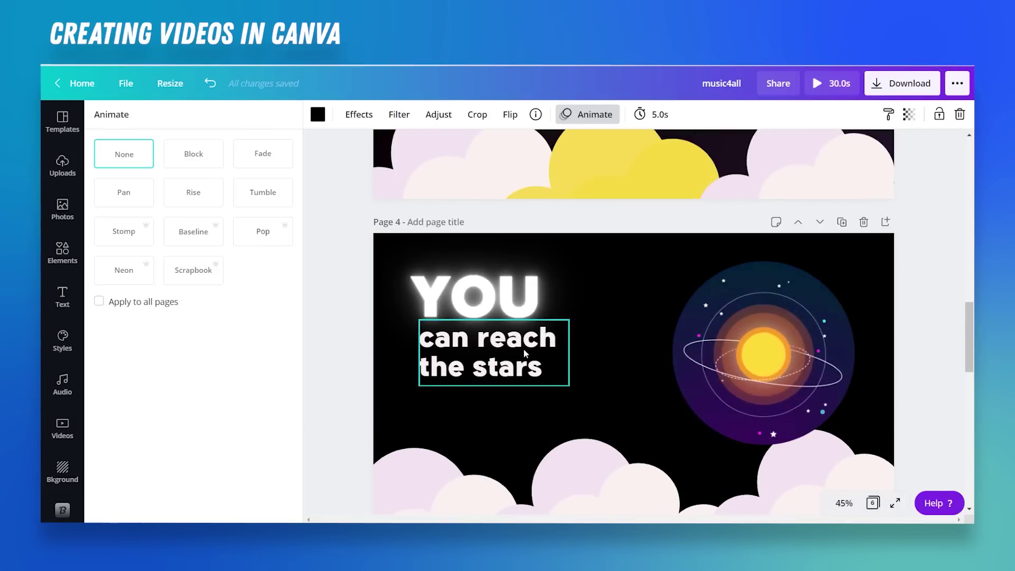
click(510, 304)
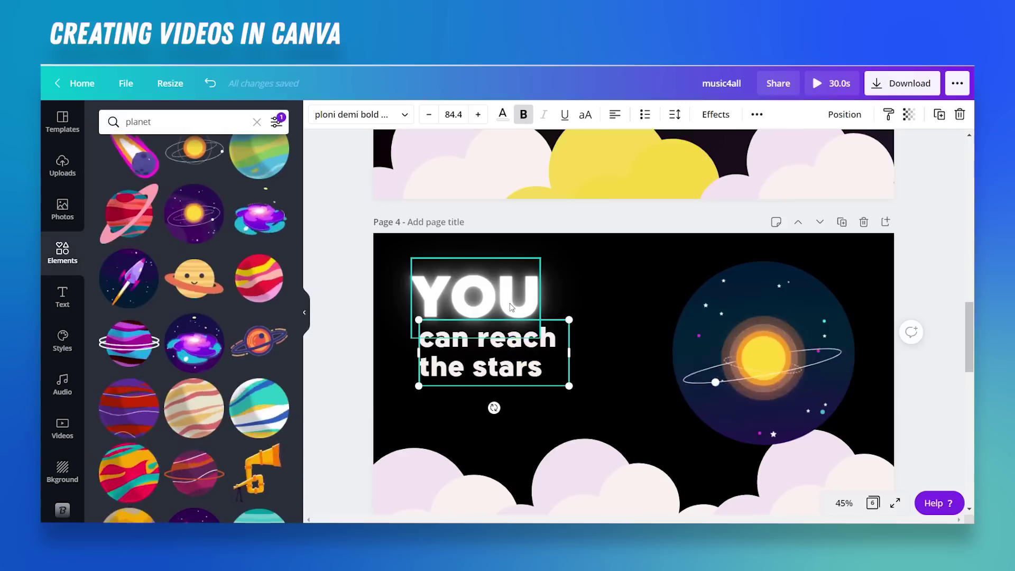
click(588, 317)
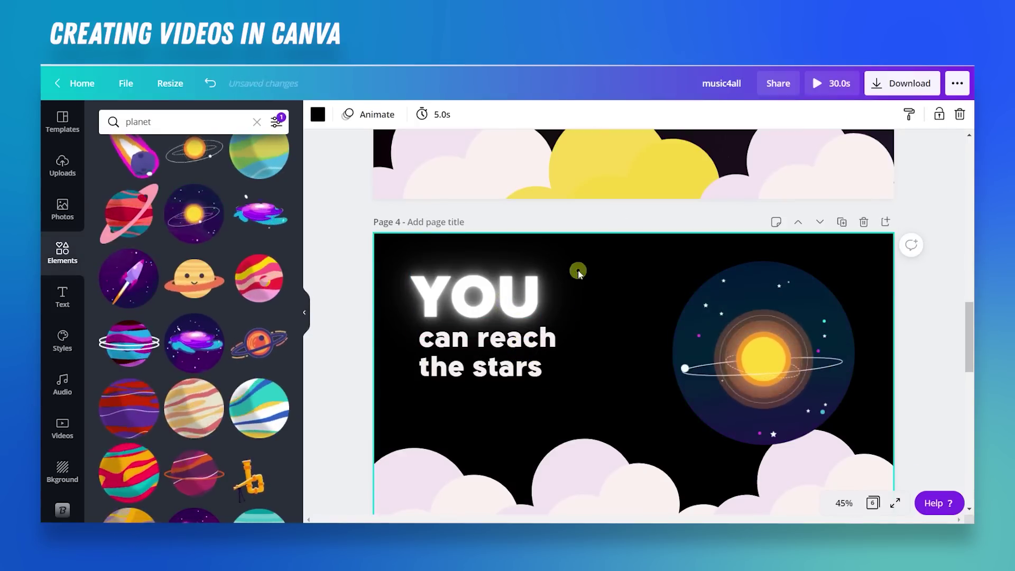
click(370, 114)
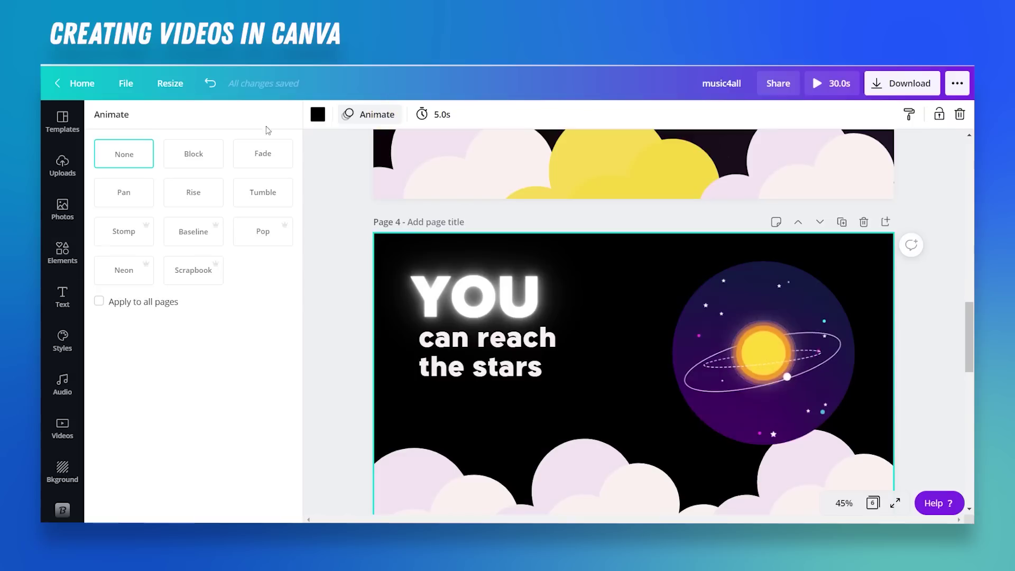
click(187, 157)
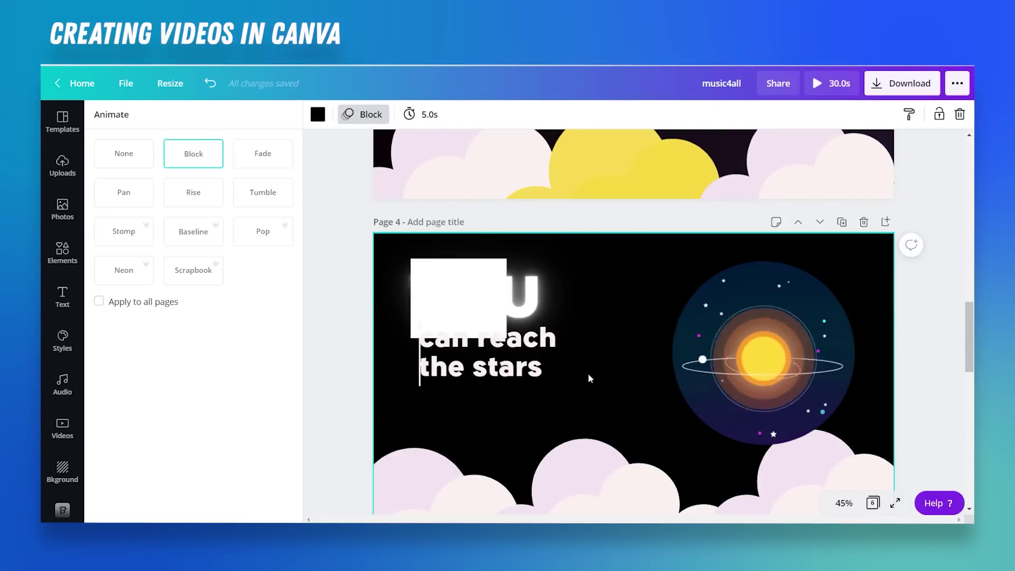
Apply the Neon animation to page 6 with the "Will you join us?" text
scroll(588, 375, down, 4)
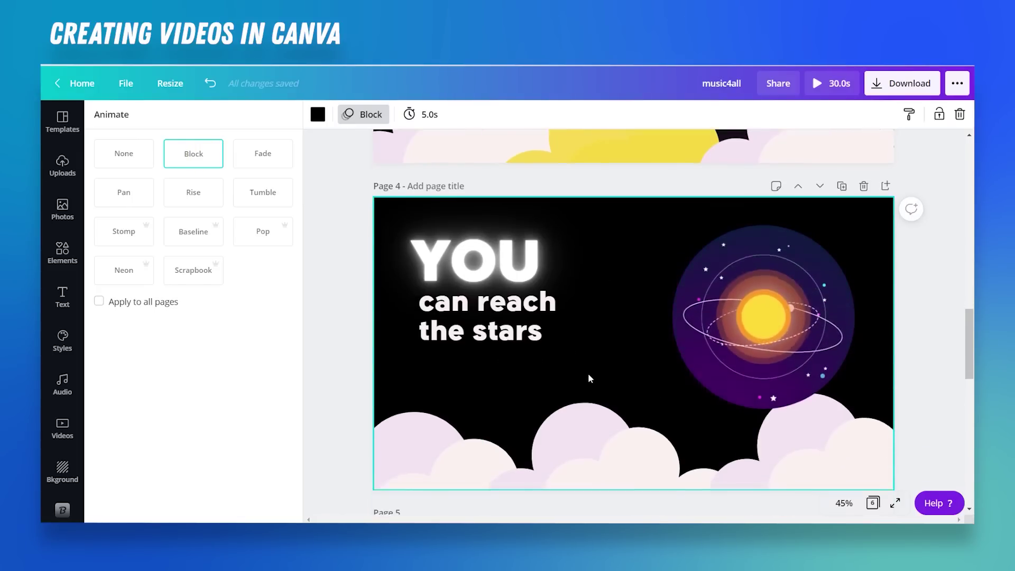
scroll(590, 378, down, 9)
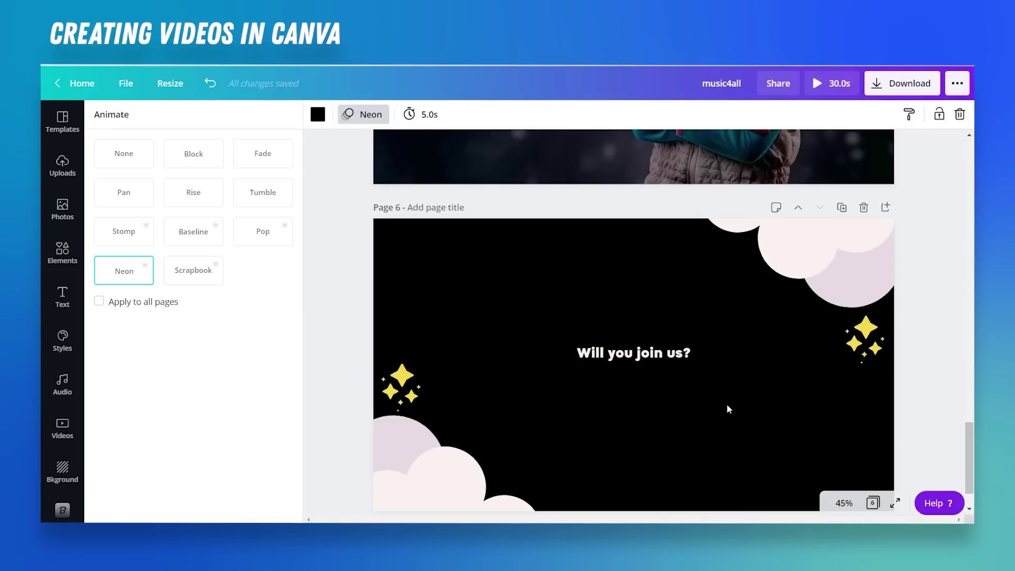
click(660, 427)
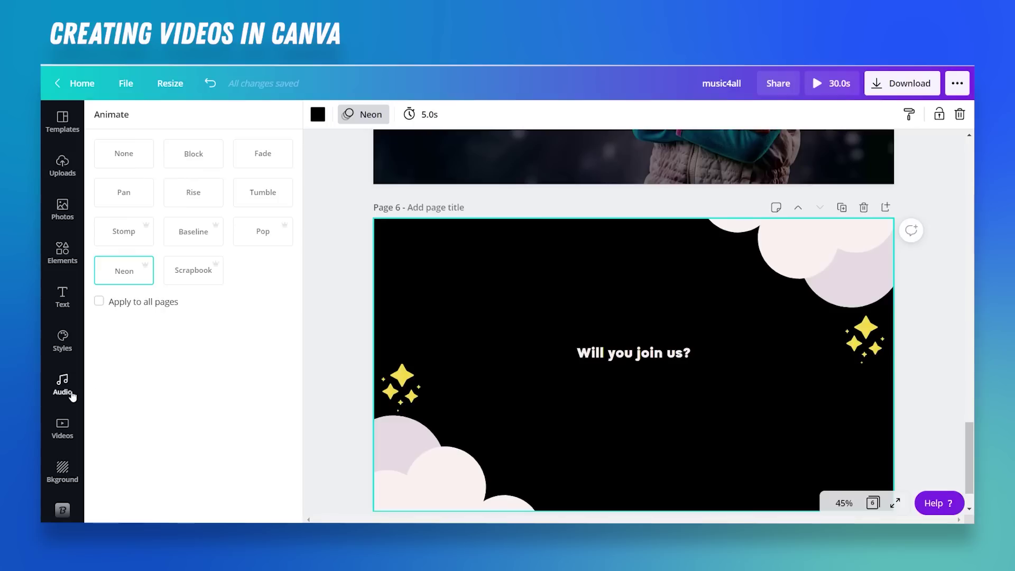
Search the stock videos for "starlight" and browse for a night-sky background for page 6
click(62, 429)
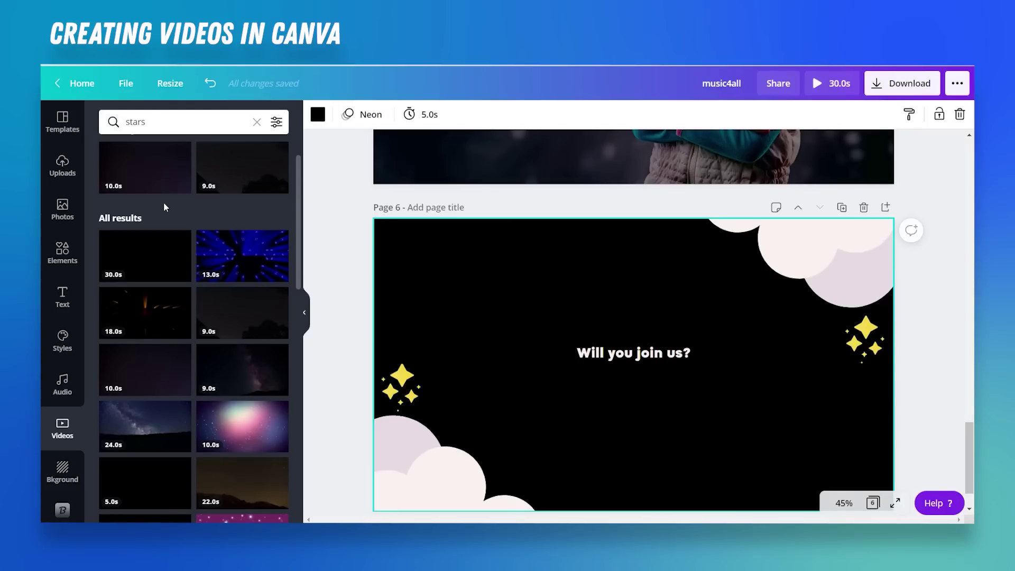
click(258, 122)
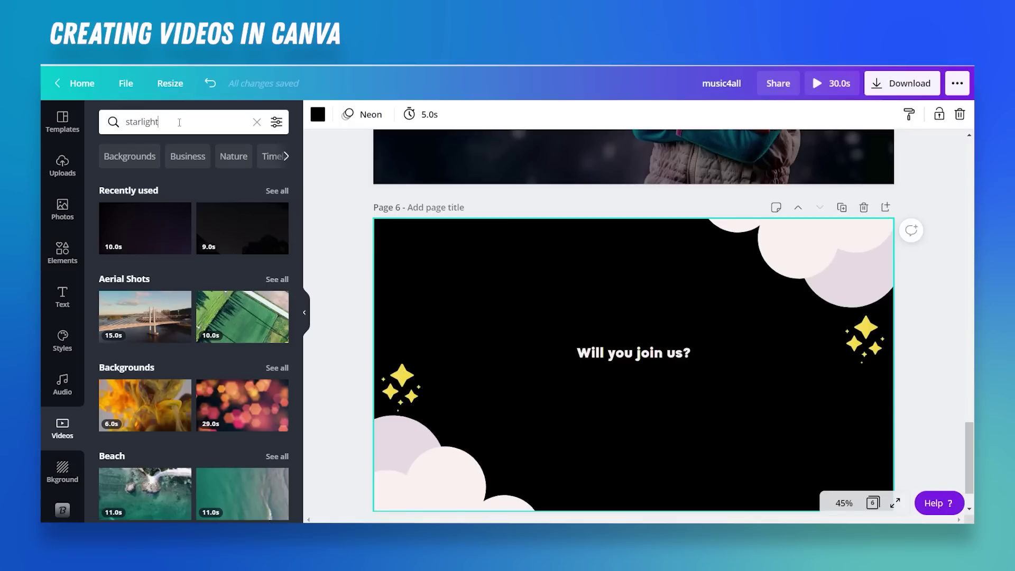
key(Return)
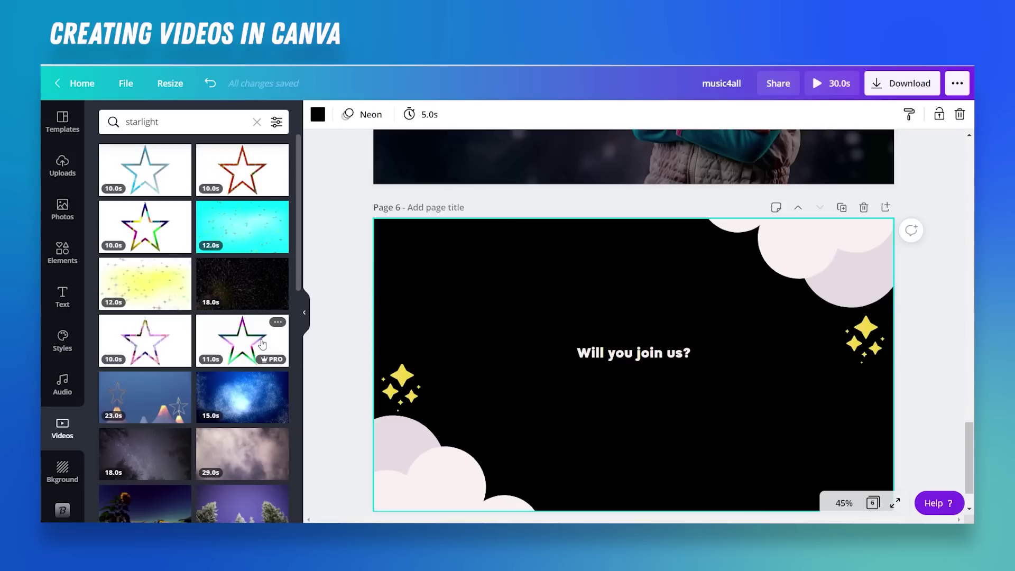
scroll(277, 347, down, 10)
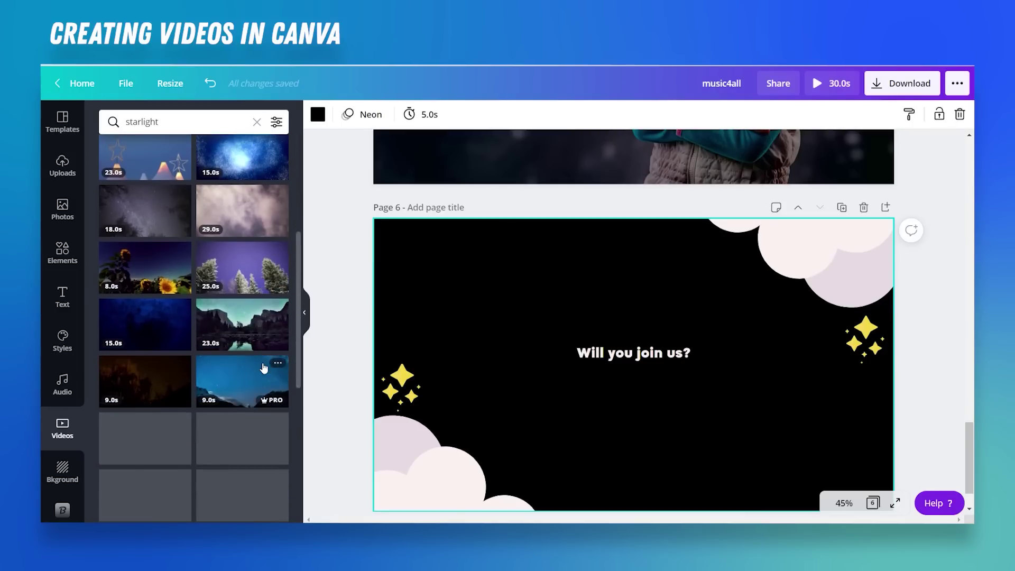
scroll(221, 369, down, 2)
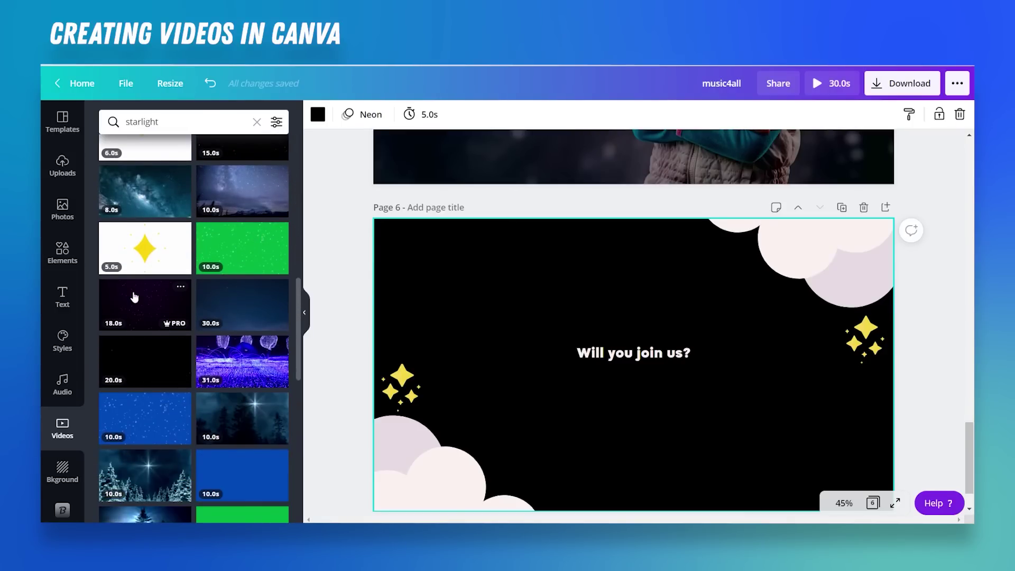
Set the 30-second moon video as the background of page 6 and open its trimming timeline
drag(134, 297, 388, 264)
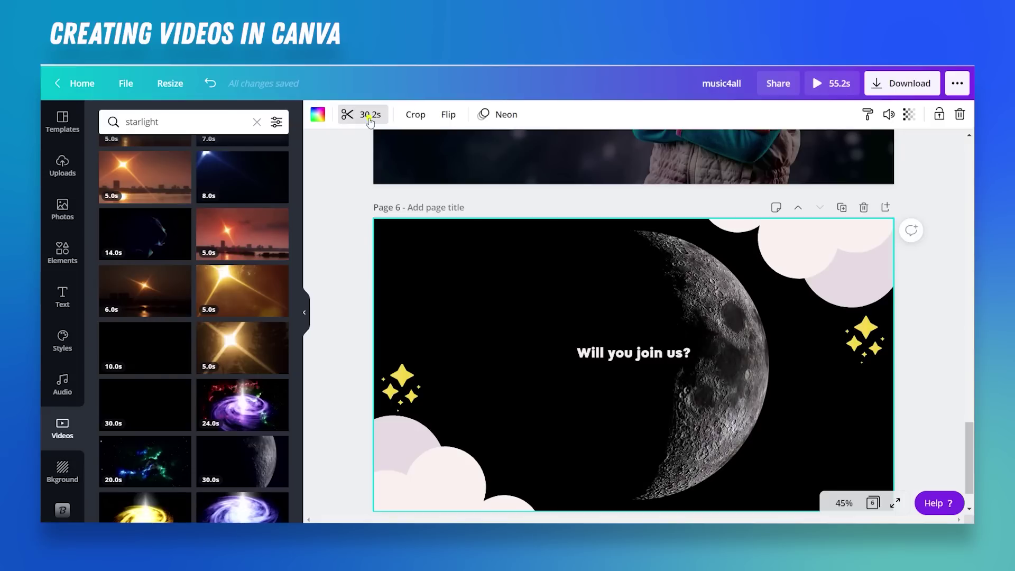
click(369, 118)
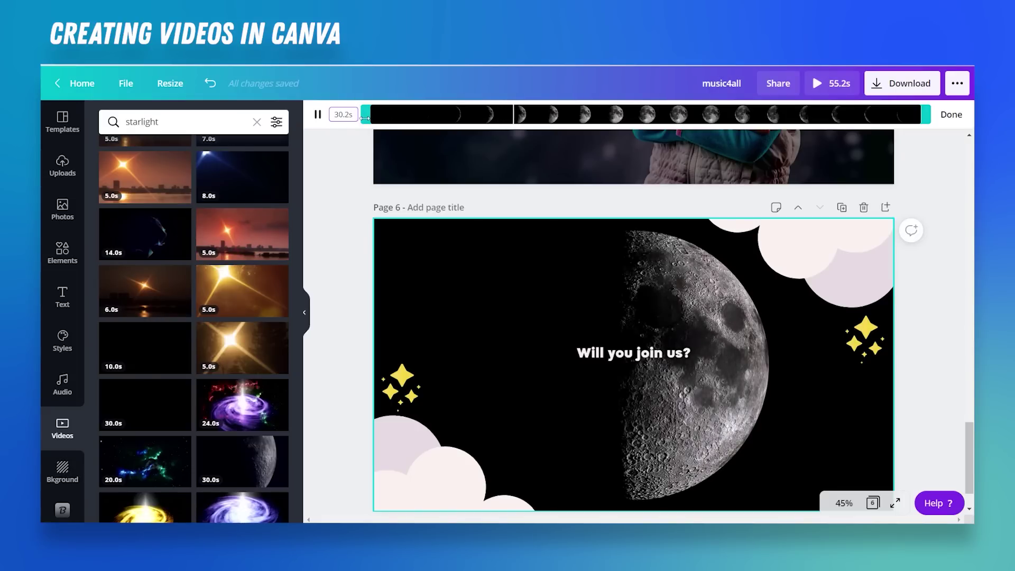
mouse_move(364, 118)
mouse_down()
mouse_move(922, 138)
mouse_move(364, 137)
mouse_up()
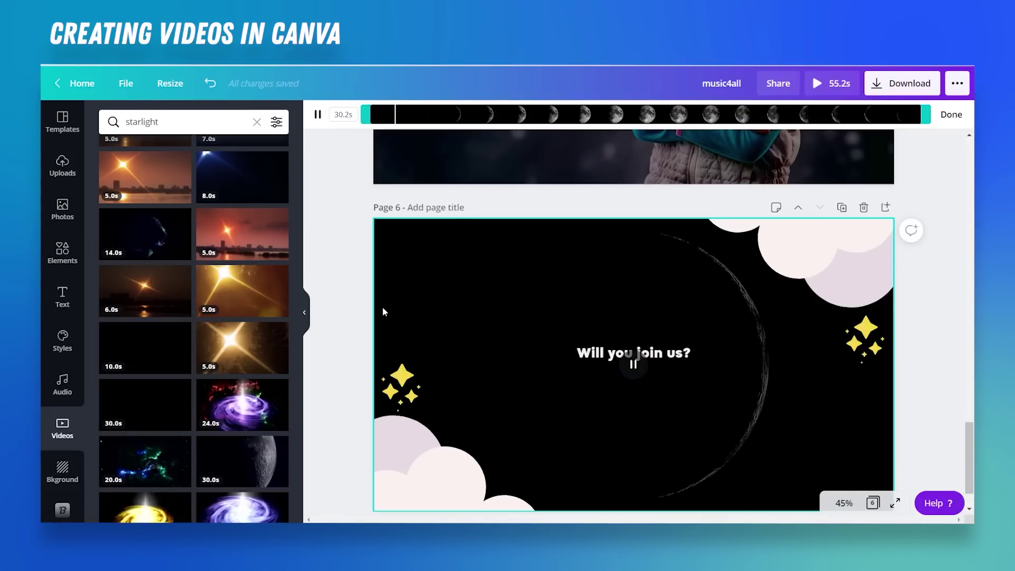
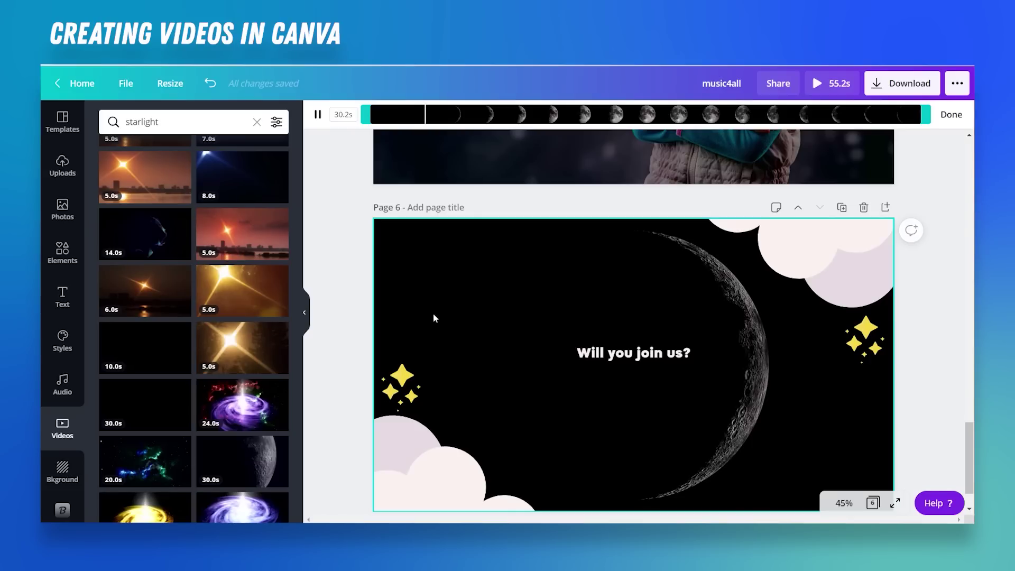
Search the audio library for "stars" and browse the tracks
click(62, 383)
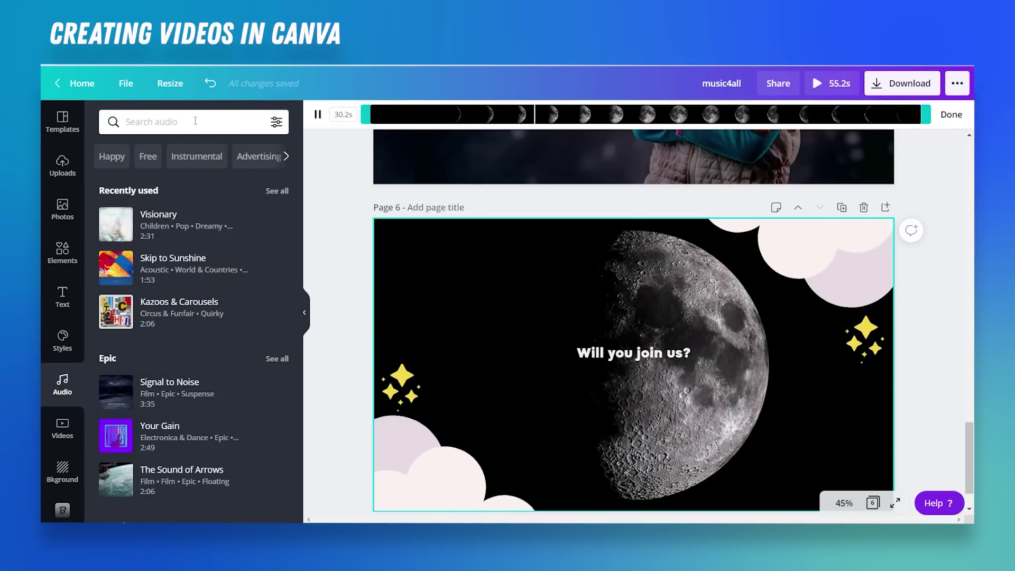
click(633, 353)
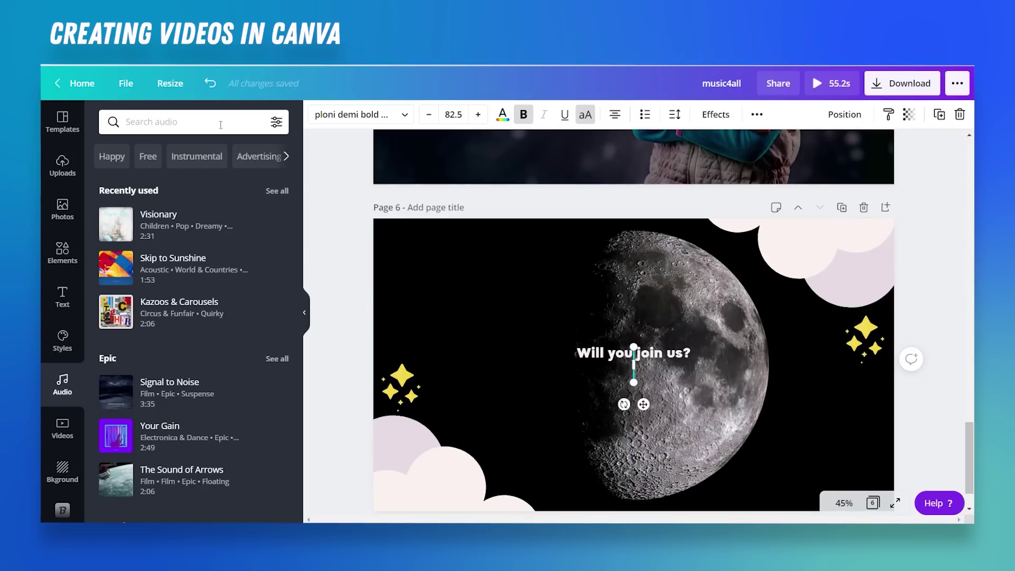
click(221, 124)
text(stars)
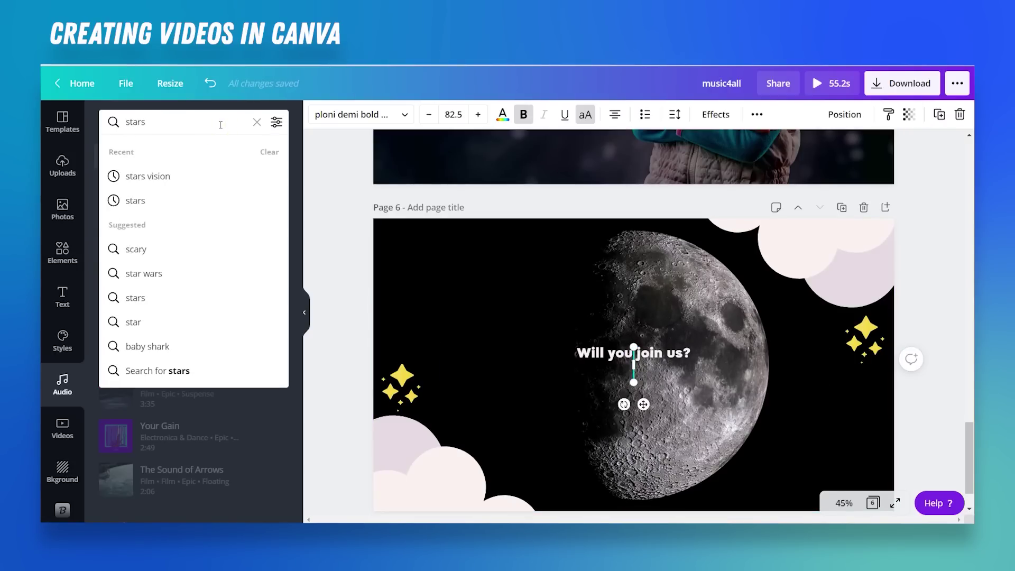
key(Return)
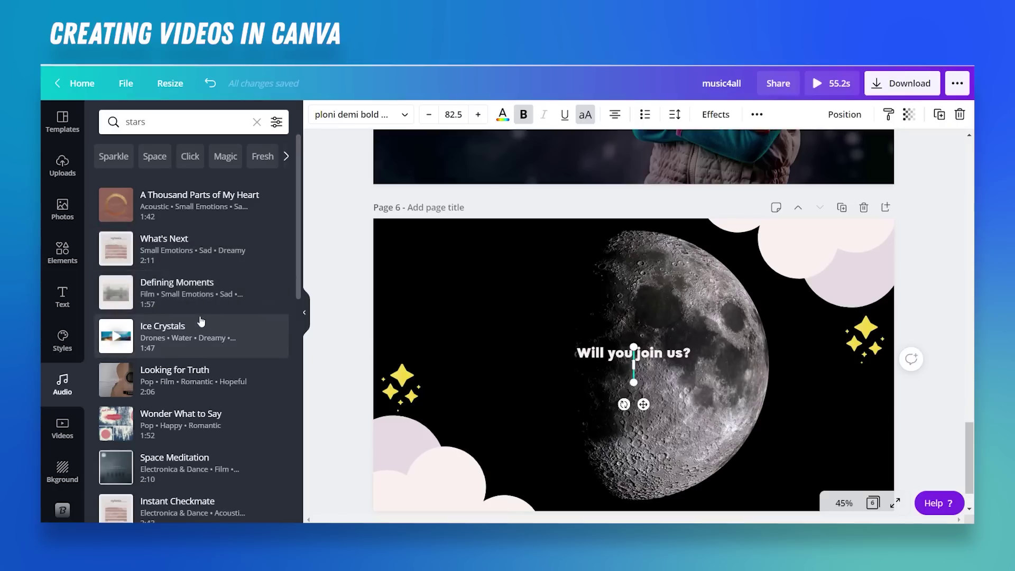
scroll(201, 321, down, 15)
scroll(201, 321, up, 15)
Search the audio library for "visionary", add the Visionary track to the video and pause its playback
click(159, 122)
text(visio)
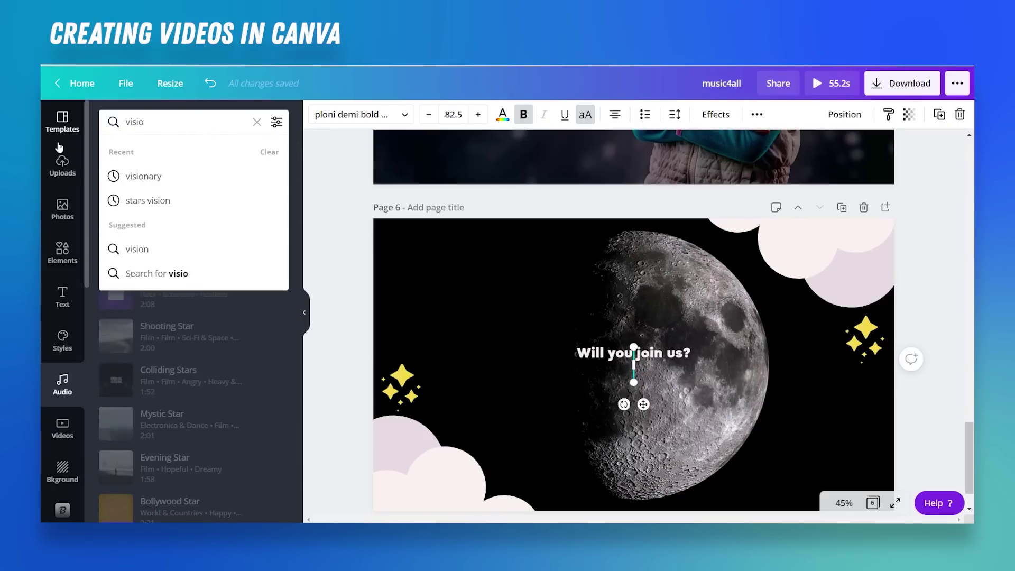
click(133, 176)
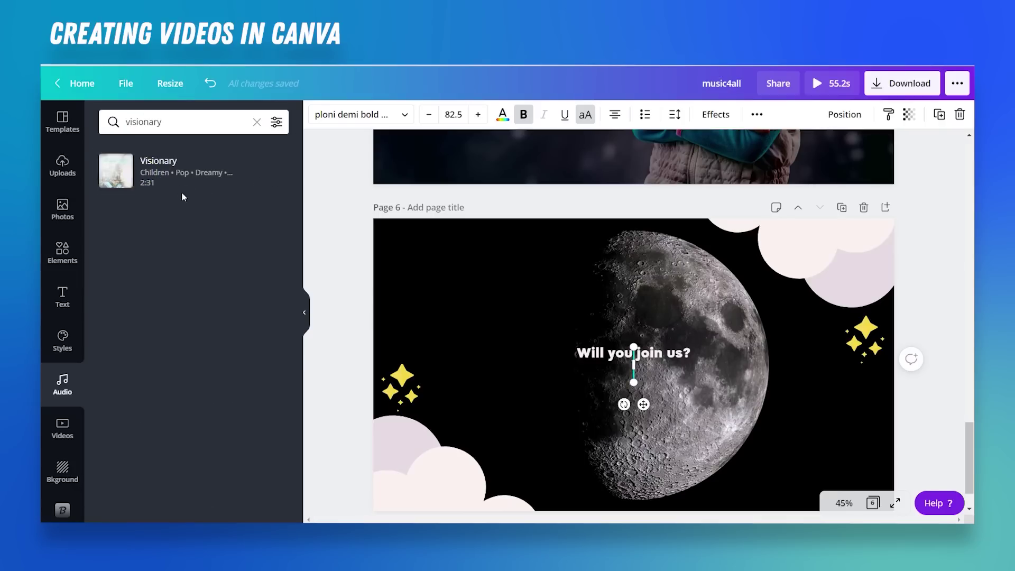
click(181, 180)
click(317, 114)
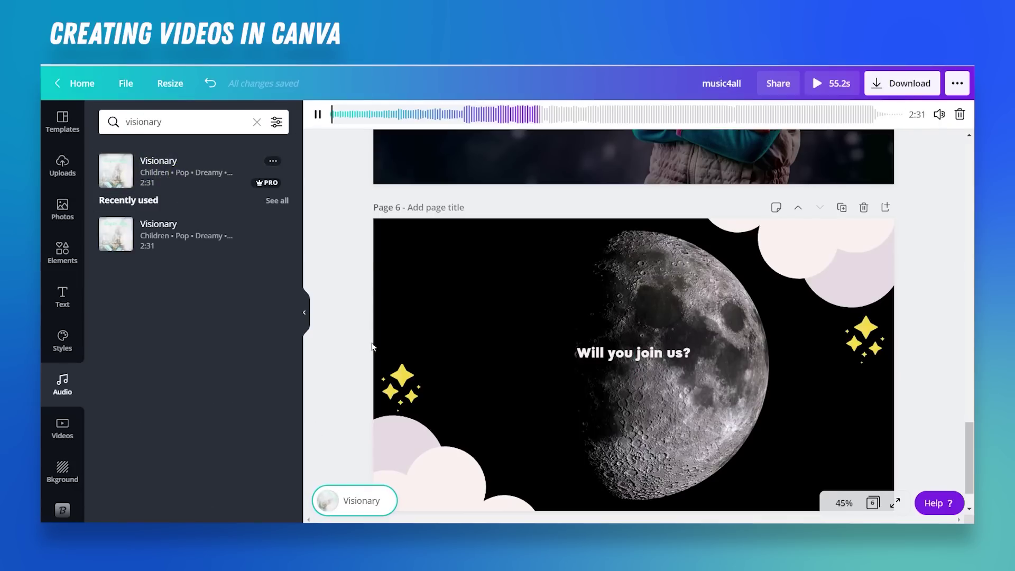
click(318, 114)
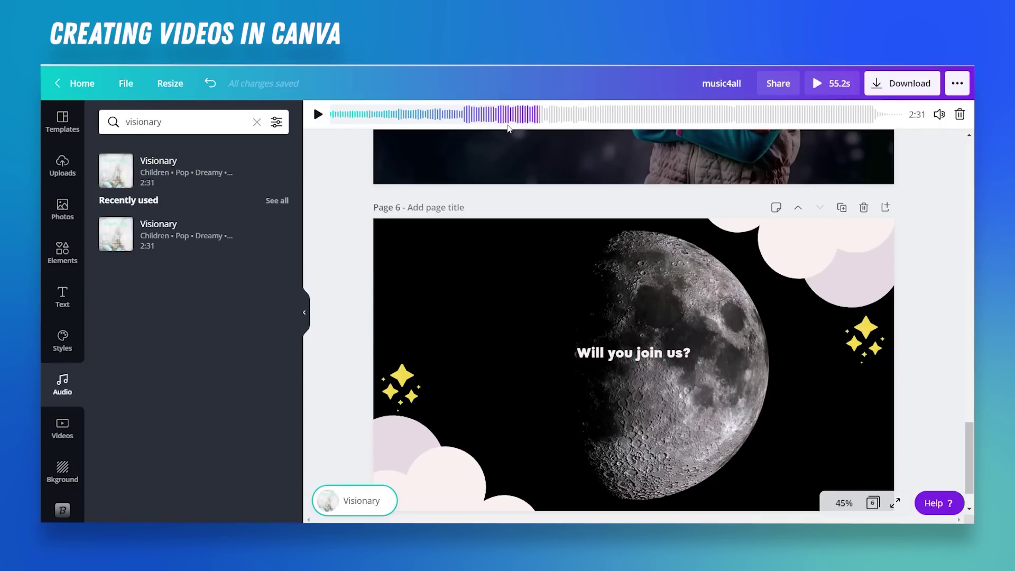
Move the used section of the Visionary track to start at about 17.6 s, preview it and open its volume setting
drag(485, 113, 546, 122)
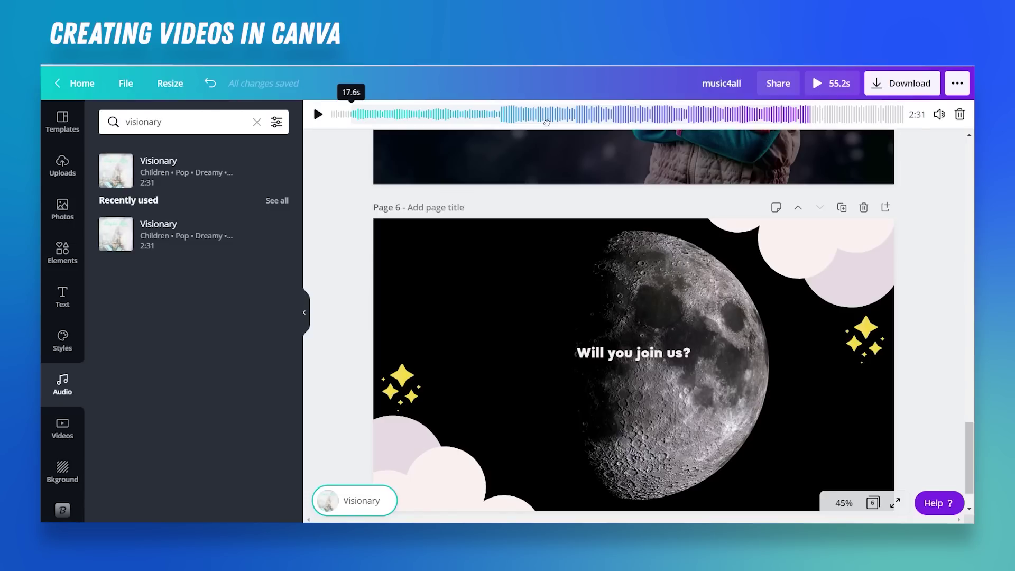
drag(547, 123, 546, 123)
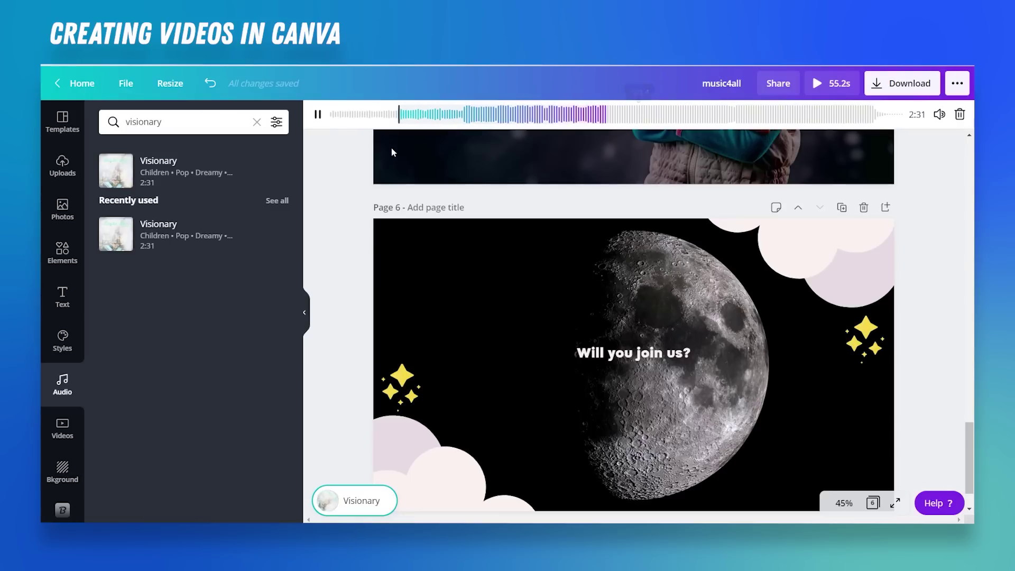
click(316, 114)
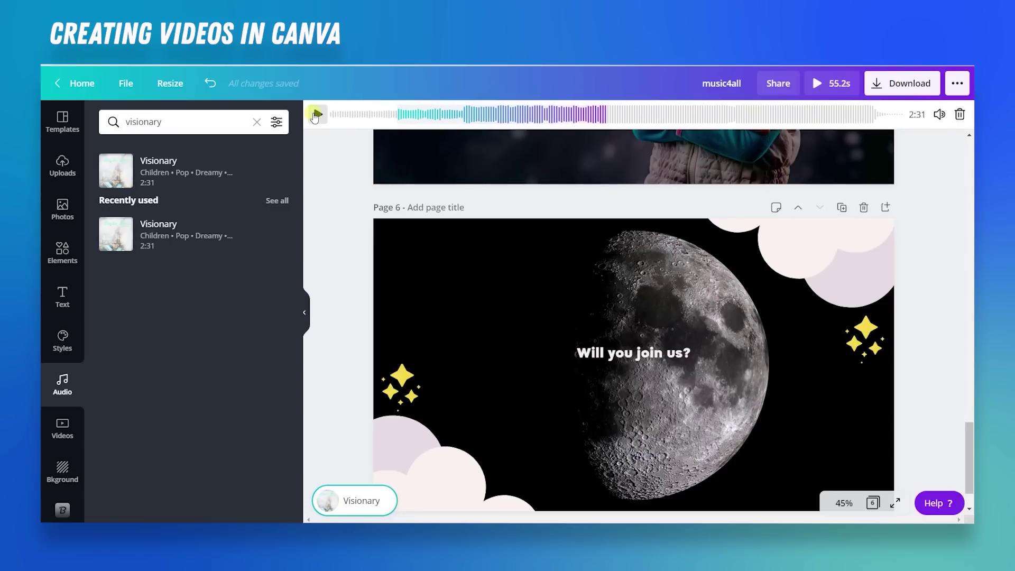
click(942, 116)
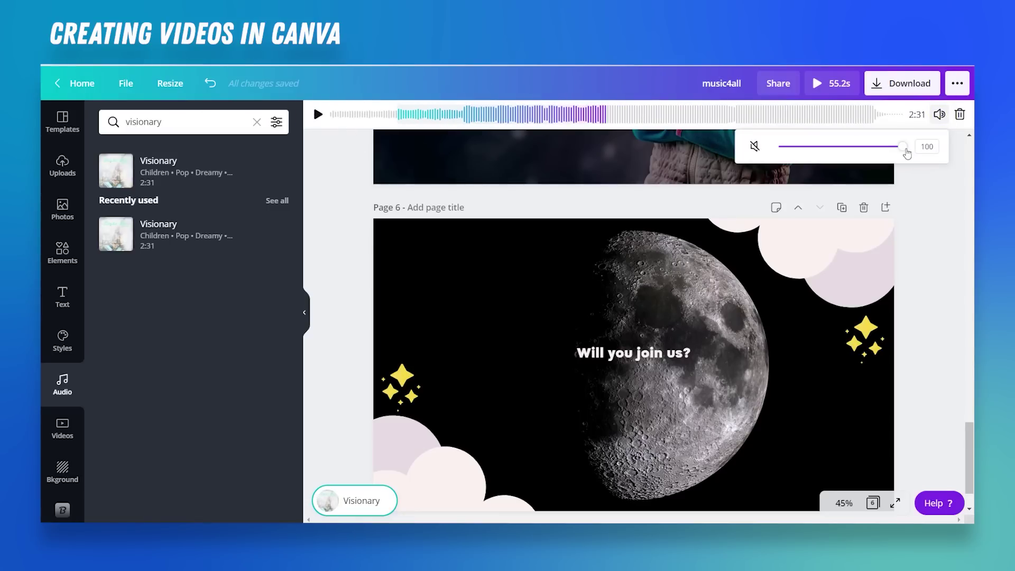